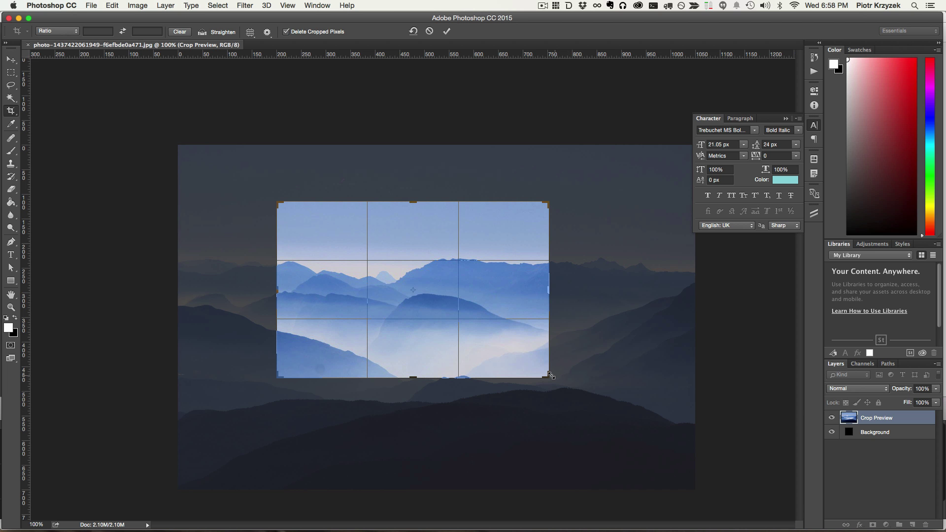
Drag the crop box's bottom-right handle outward to enlarge the crop over the mountain photo
drag(548, 379, 466, 406)
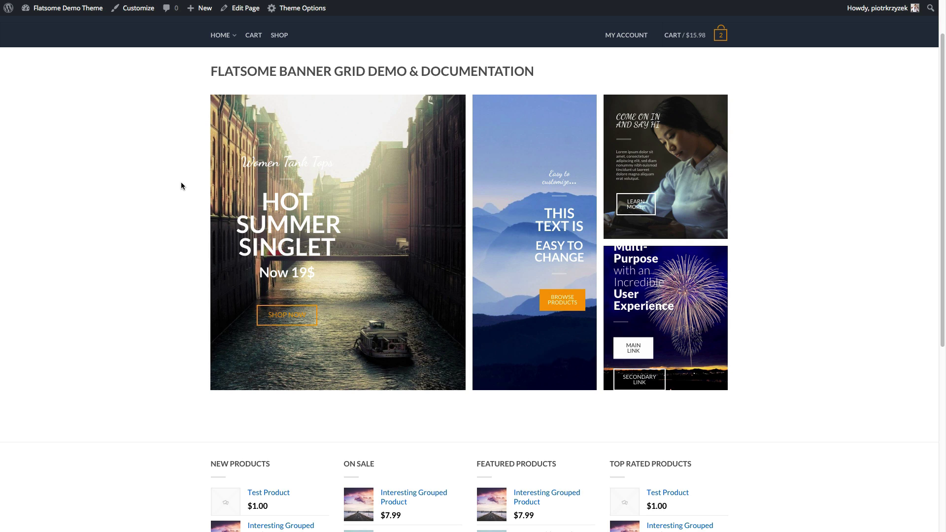
Inspect the canal banner and select its div.banner-bg element, which loads the 1024x683 image
right_click(359, 230)
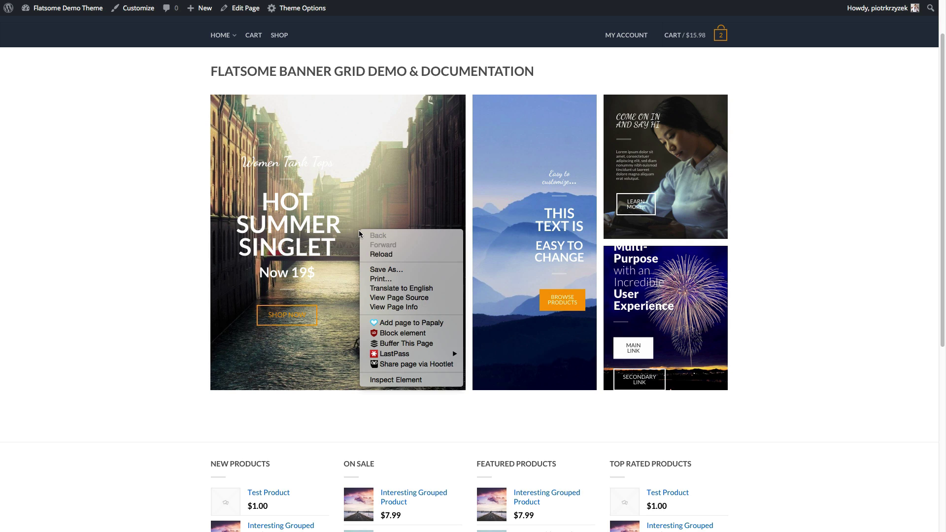
click(402, 380)
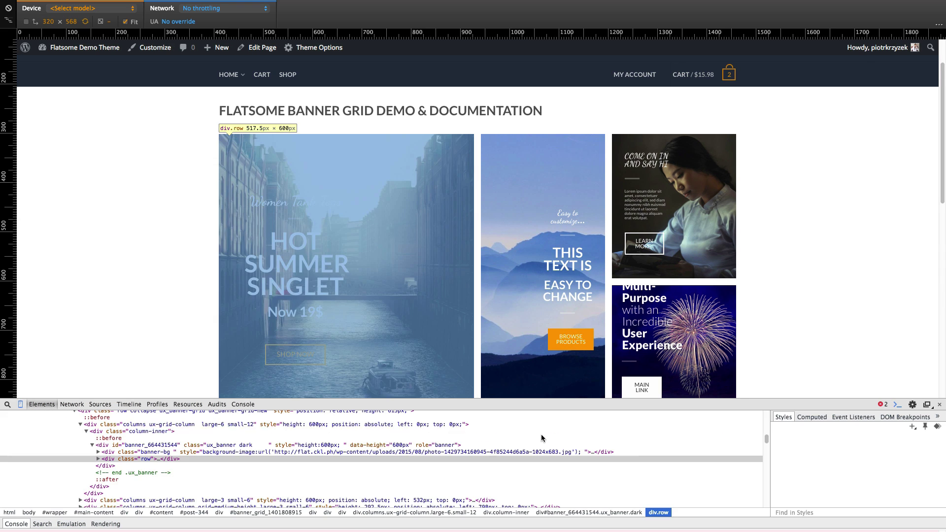
click(456, 451)
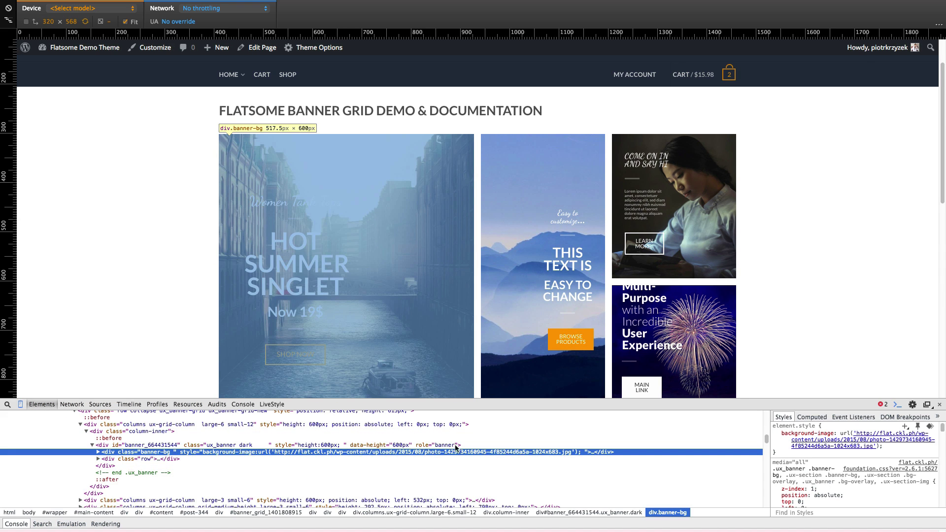
scroll(420, 306, down, 2)
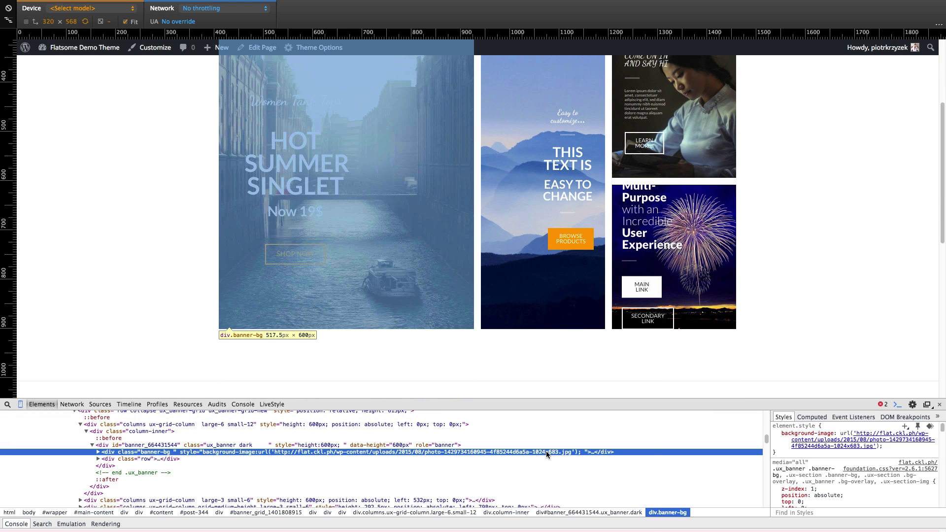
right_click(546, 451)
click(539, 453)
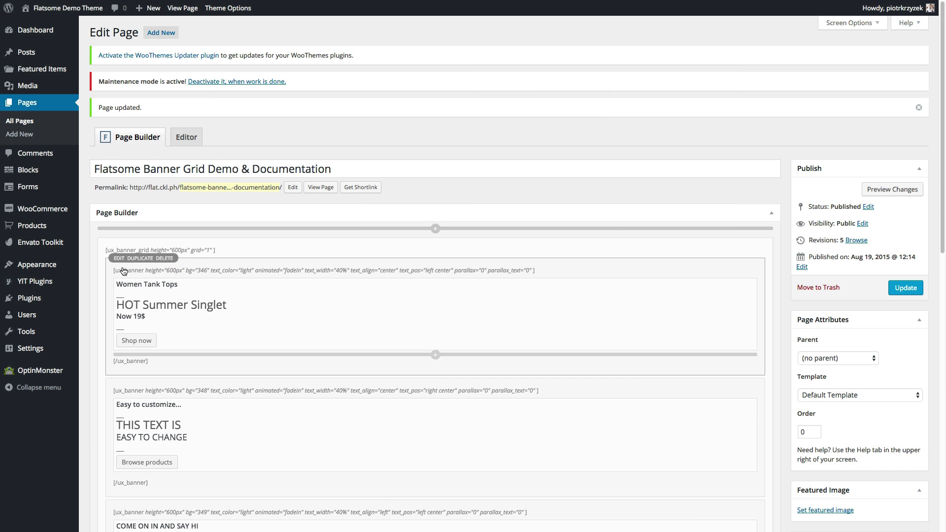
From the first banner's background picker, check the canal photo's 1050 × 700 original dimensions
click(119, 260)
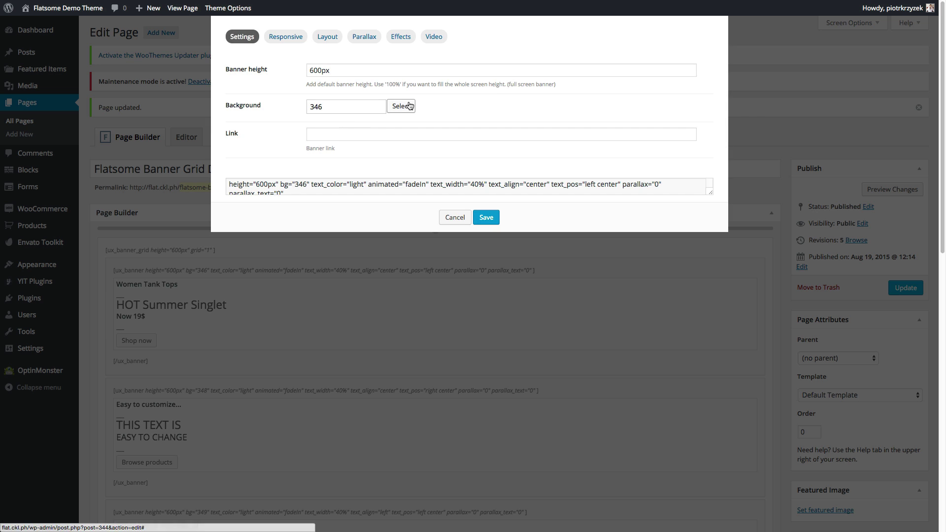
click(410, 107)
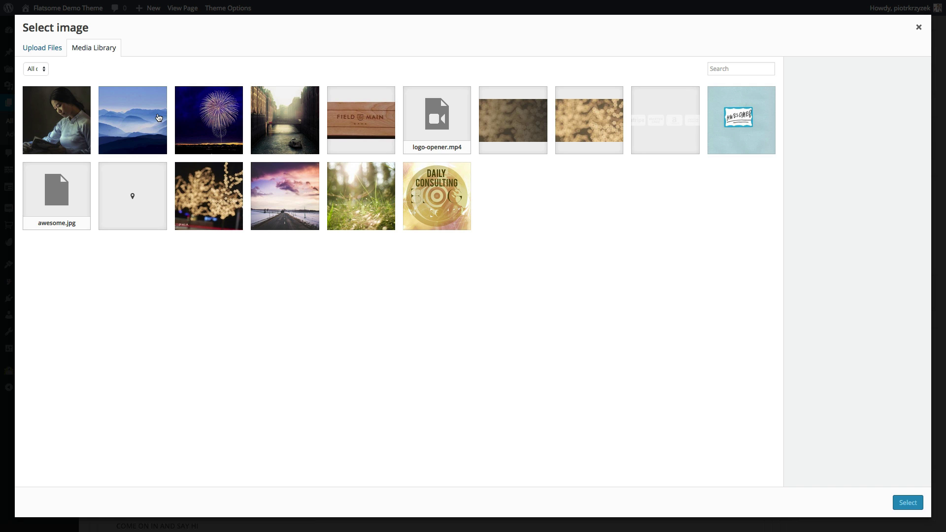
click(272, 127)
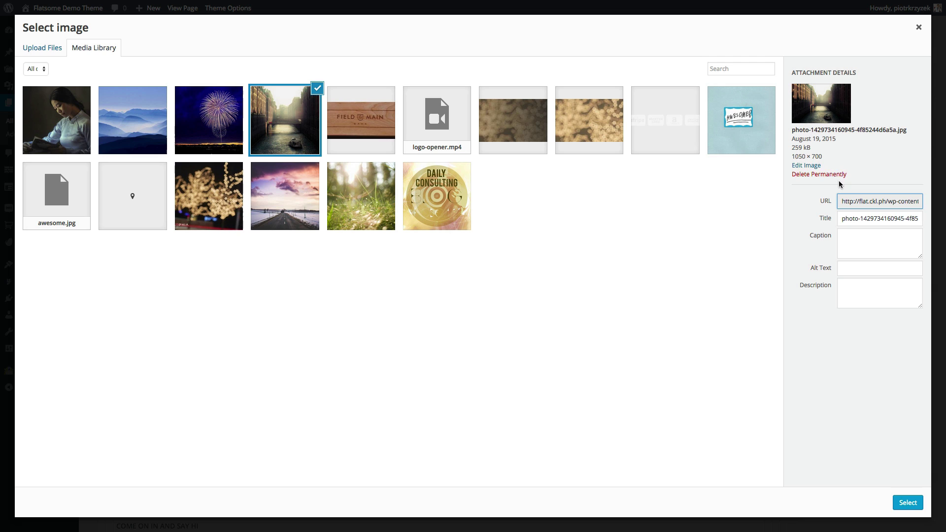
drag(797, 155, 822, 157)
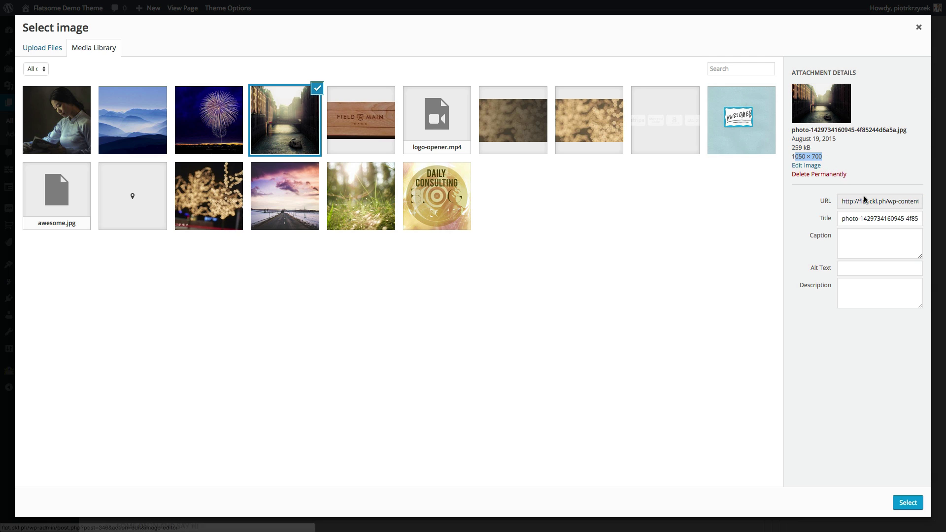
View the canal photo full-size from its URL, then return to the inspected banner page
click(871, 204)
key(super+a)
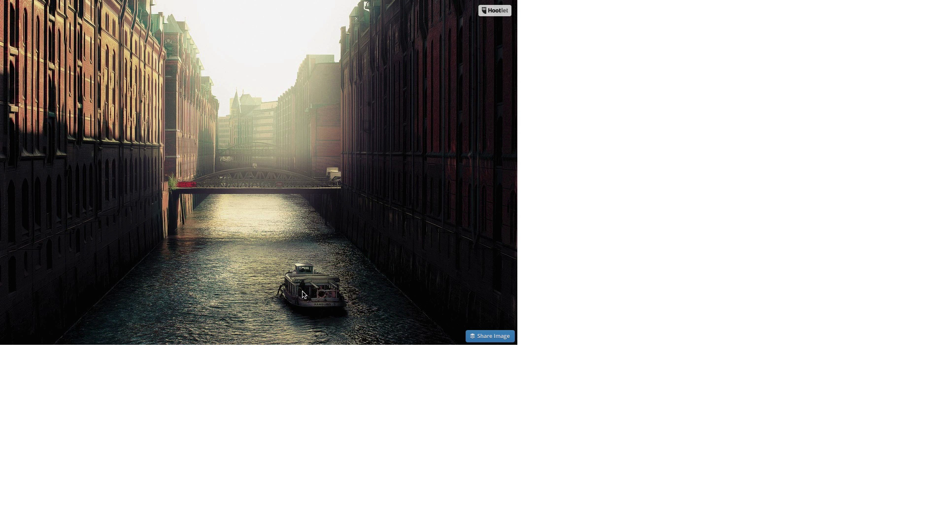
key(super+w)
key(ctrl+shift+Tab)
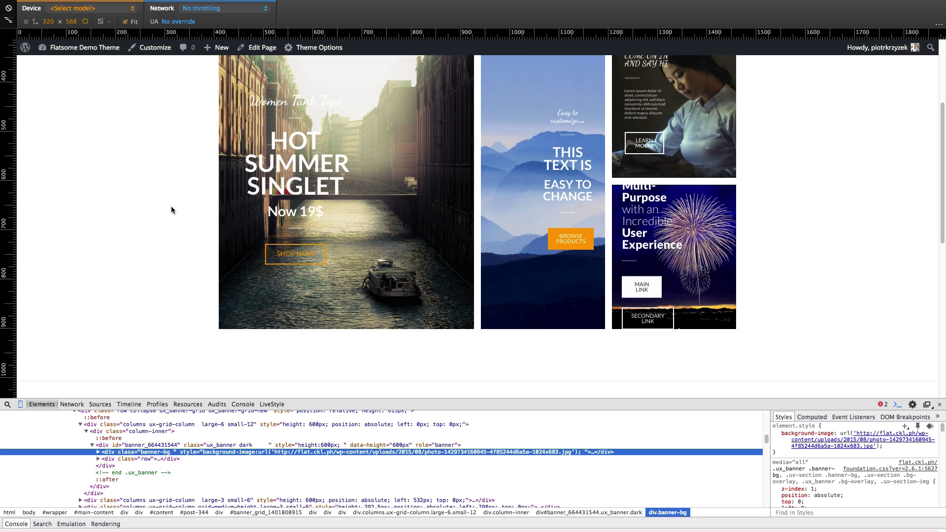
Re-inspect the canal banner and read its row element's 517.5 × 600 px size
scroll(132, 211, up, 2)
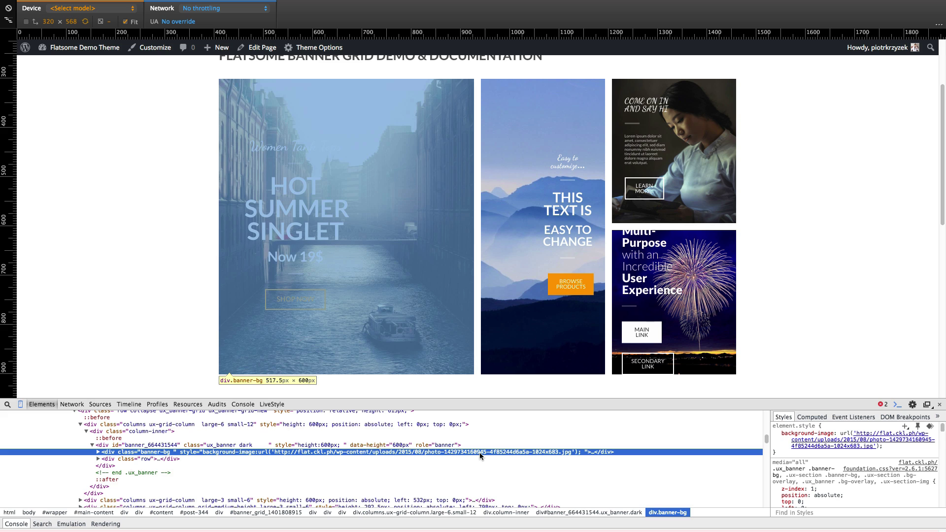
right_click(353, 193)
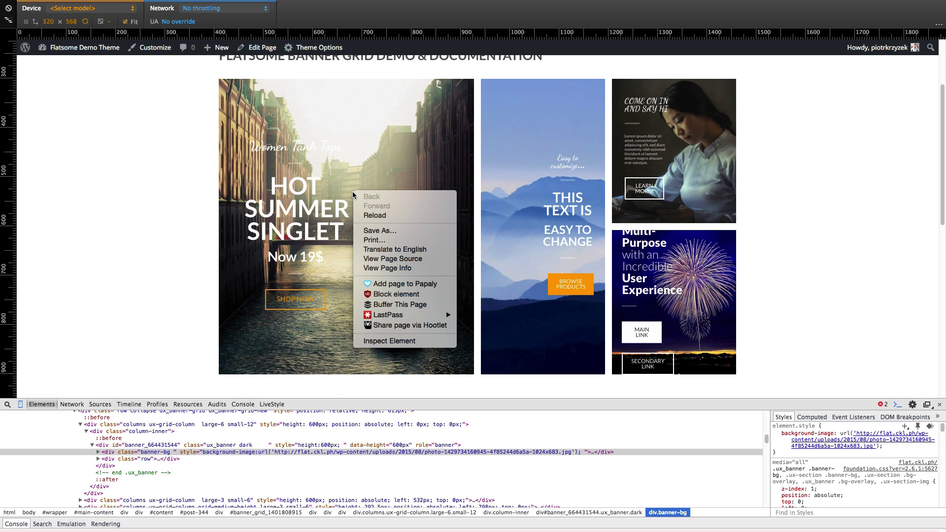
click(390, 346)
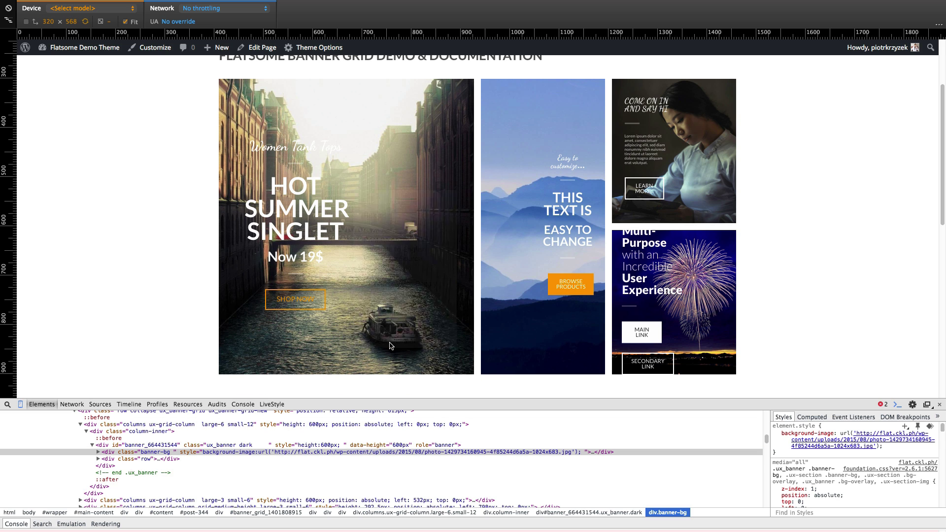
click(253, 459)
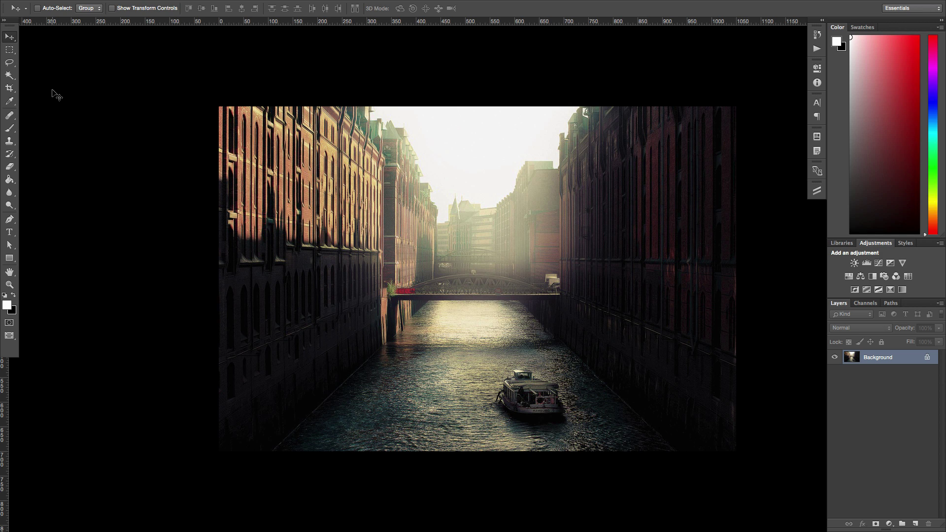
Set the Crop tool ratio to 517.5 by 600
click(9, 88)
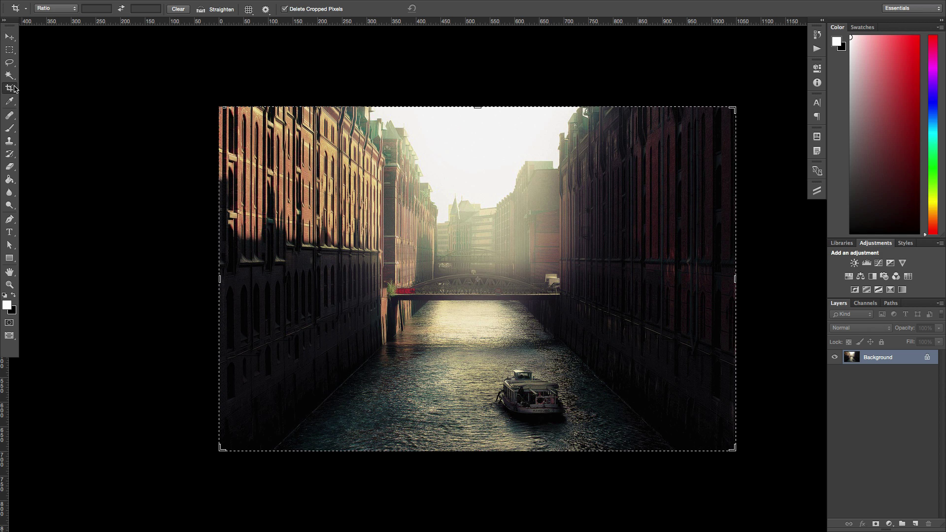
click(100, 10)
text(517.5)
key(Tab)
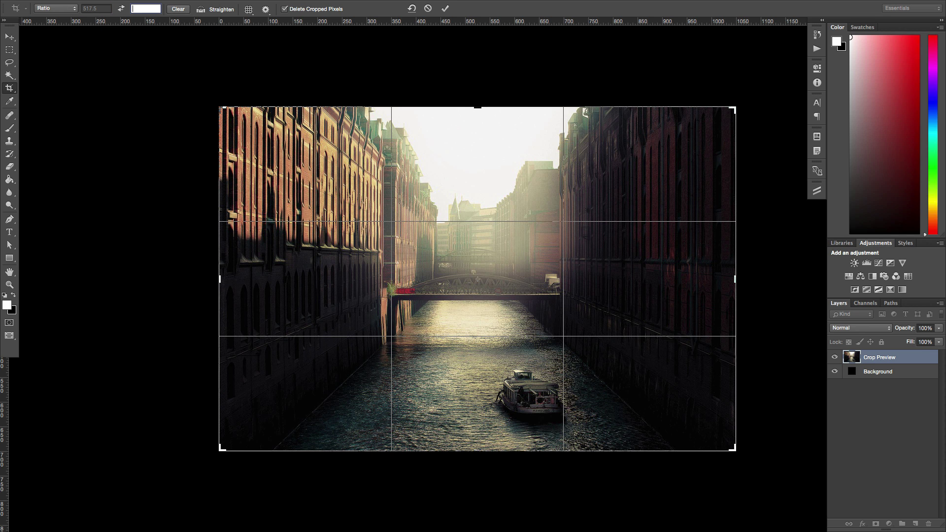
text(600)
key(Return)
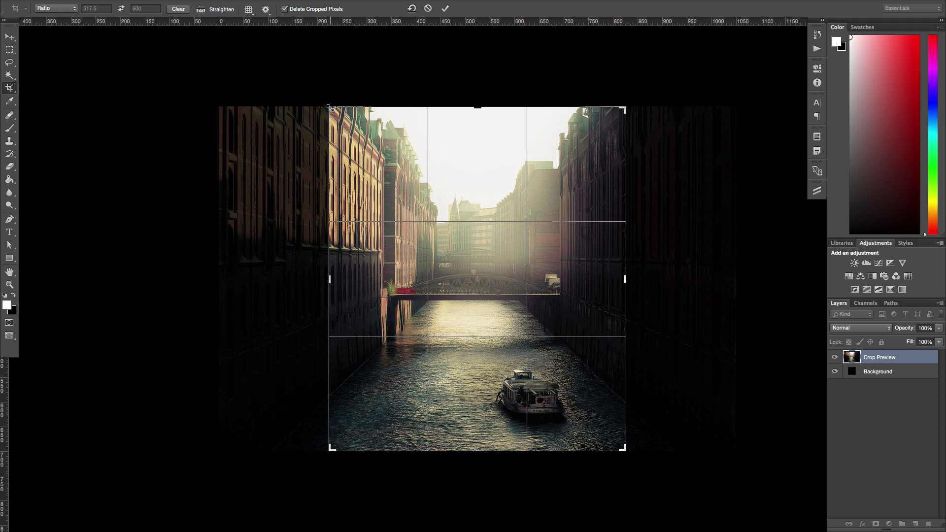
Fit the crop box around the canal and boat and commit the crop
drag(330, 107, 358, 95)
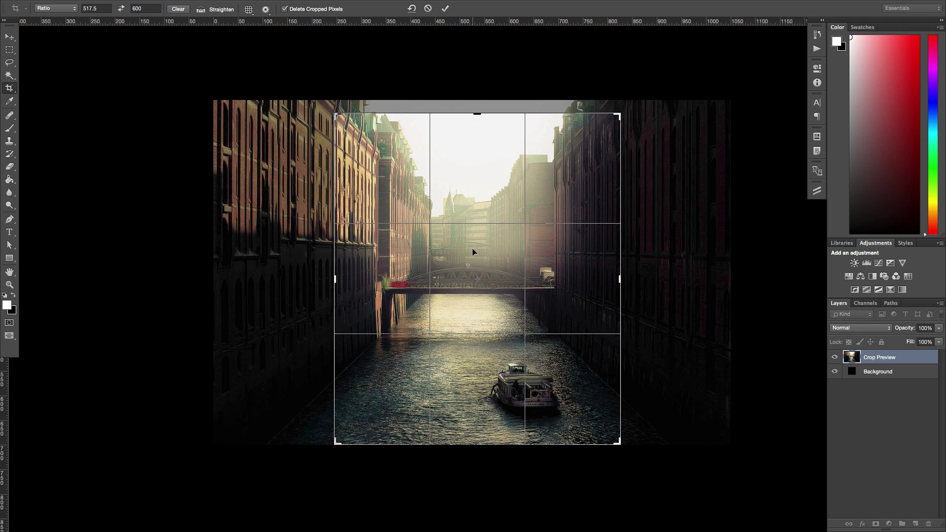
drag(472, 247, 480, 247)
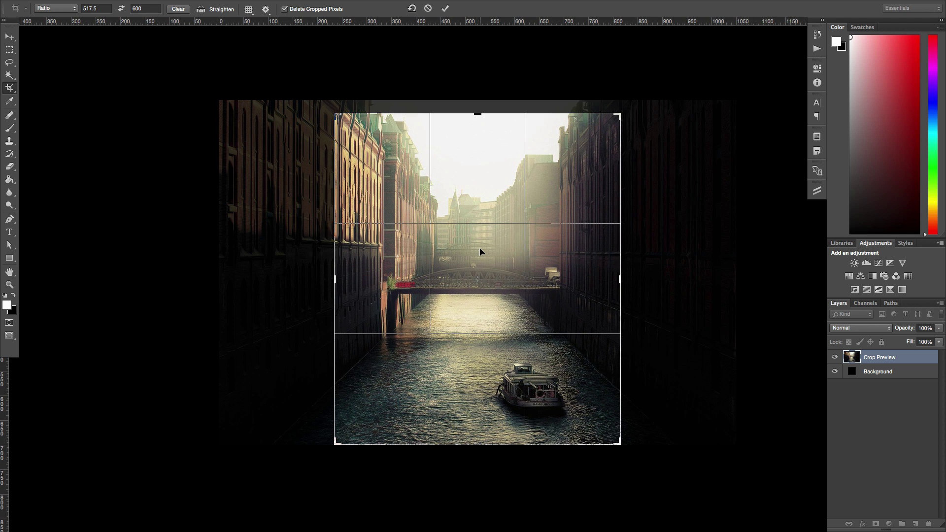
key(Right)
key(Right)
key(Right)
key(Right)
key(Right)
key(Right)
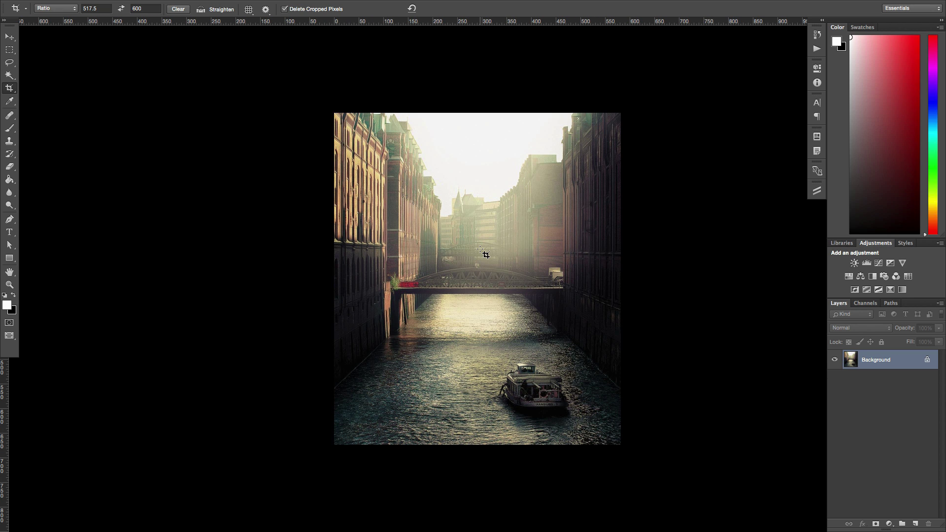
key(s)
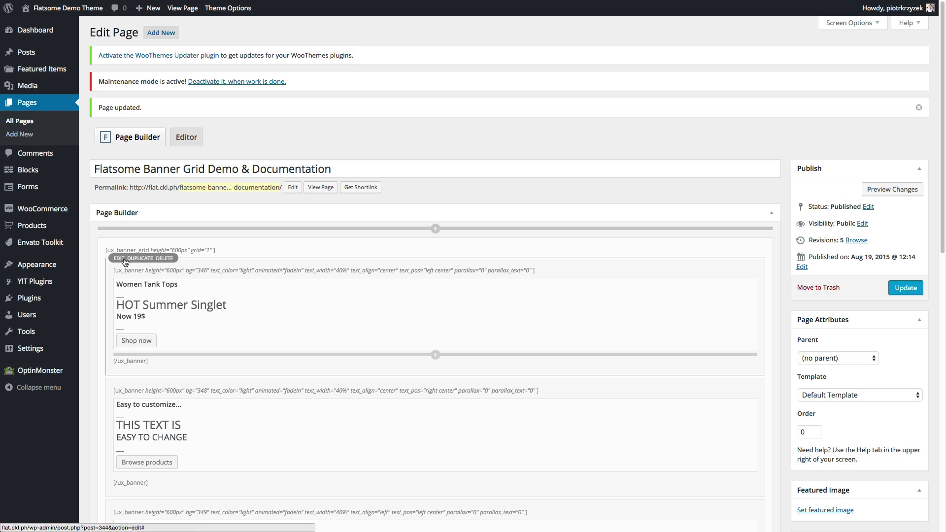
Upload photo-1.jpg through the first banner's background media library
click(126, 263)
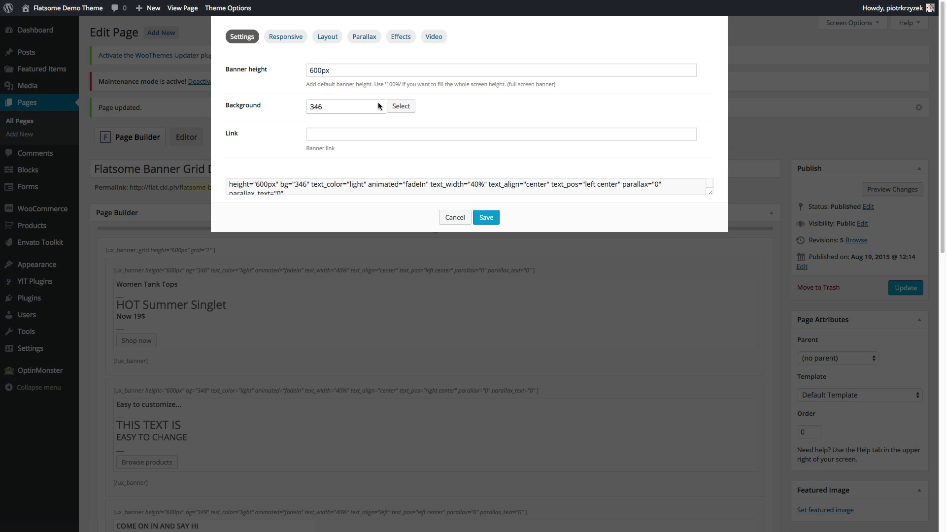
click(399, 107)
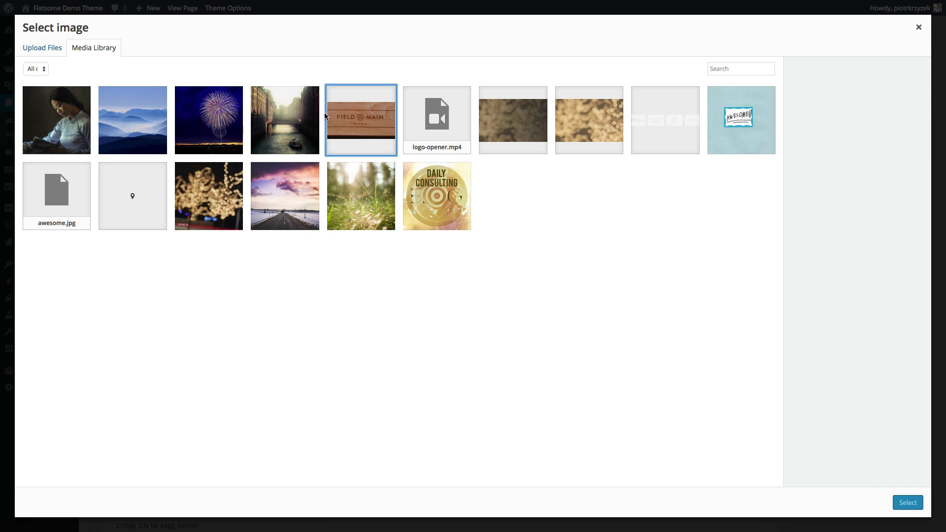
click(61, 48)
click(457, 238)
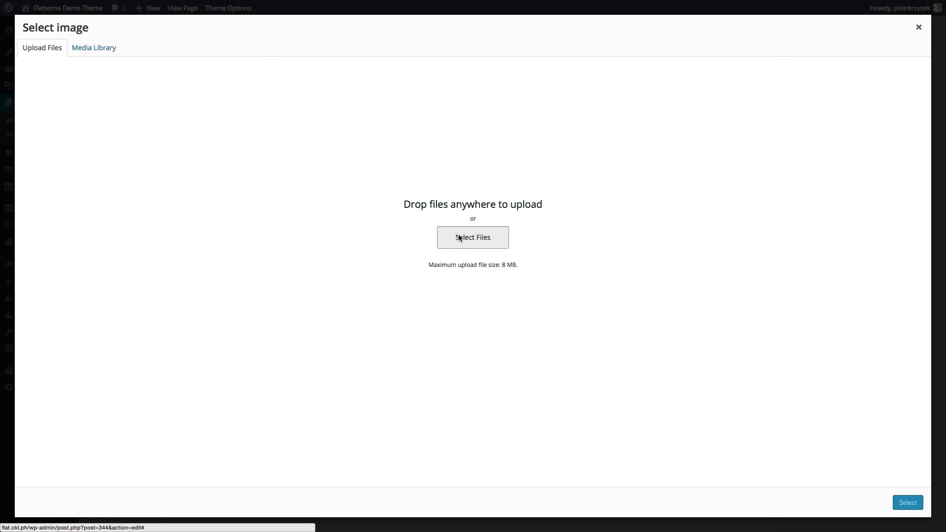
double_click(308, 37)
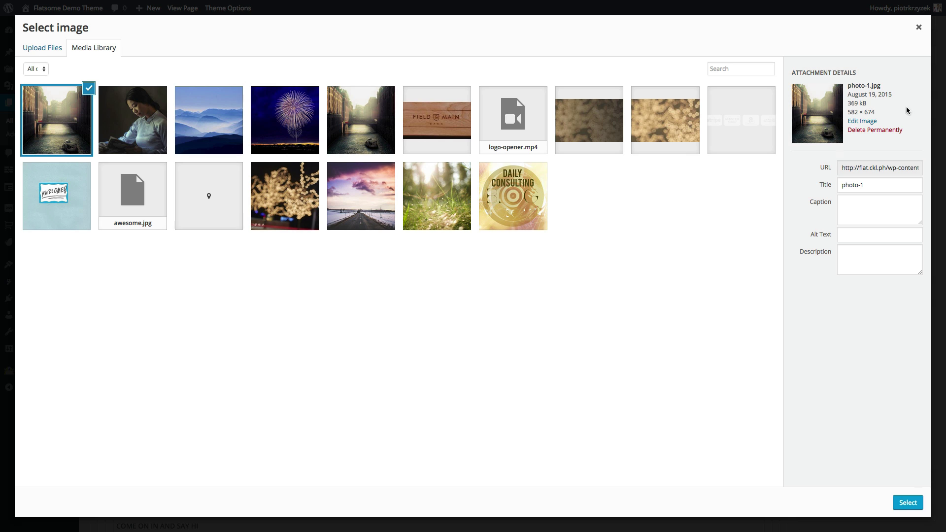
Use the 582 × 674 photo-1.jpg as the banner background, save, and update the page
drag(848, 83, 854, 114)
click(853, 113)
click(907, 504)
click(485, 217)
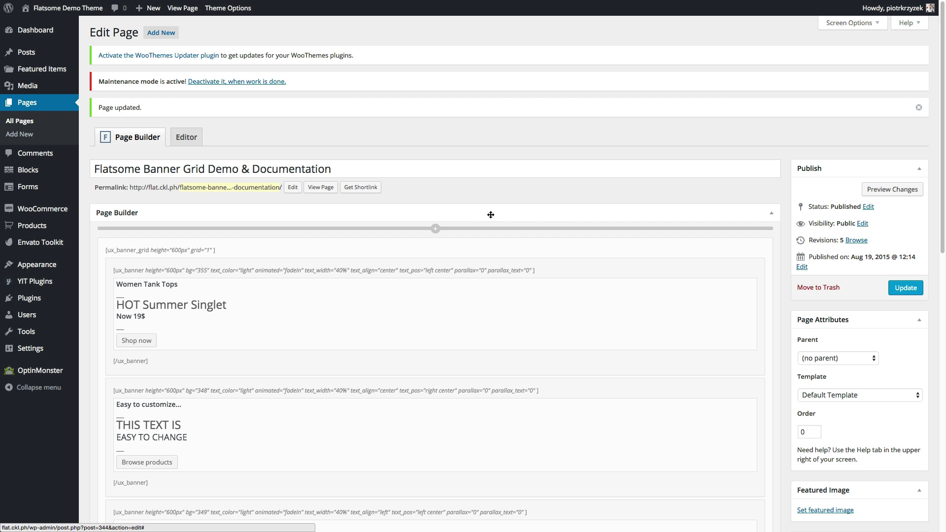
click(907, 289)
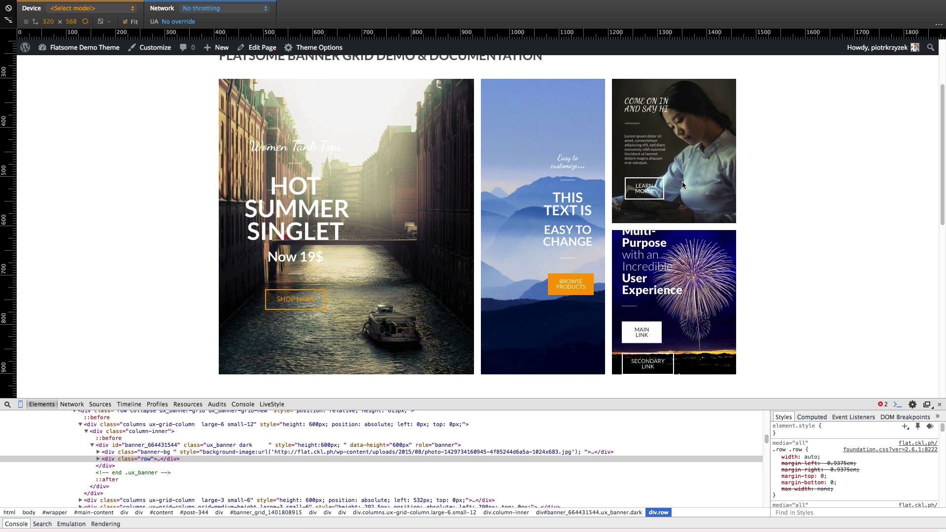
Reload the live page and inspect the first banner's div.banner-bg loading photo-1.jpg at 517.5 × 600
key(super+r)
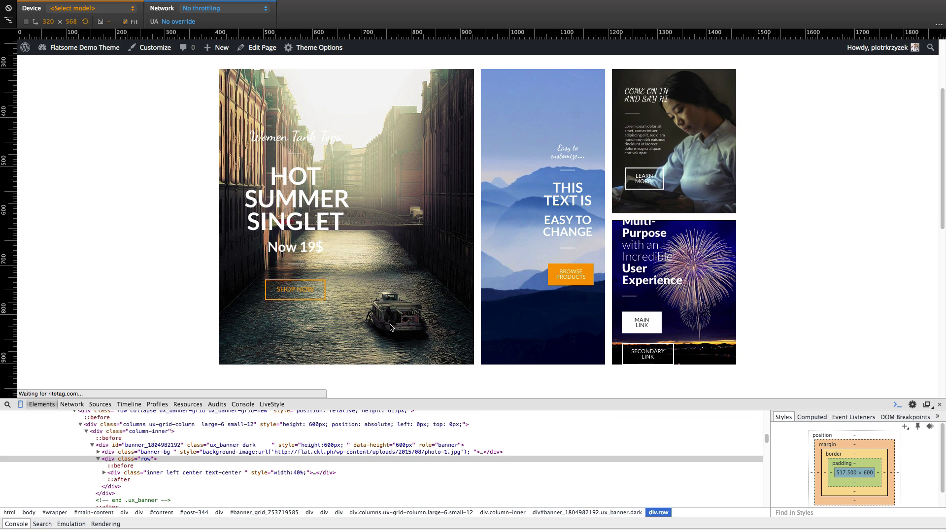
key(super+shift+c)
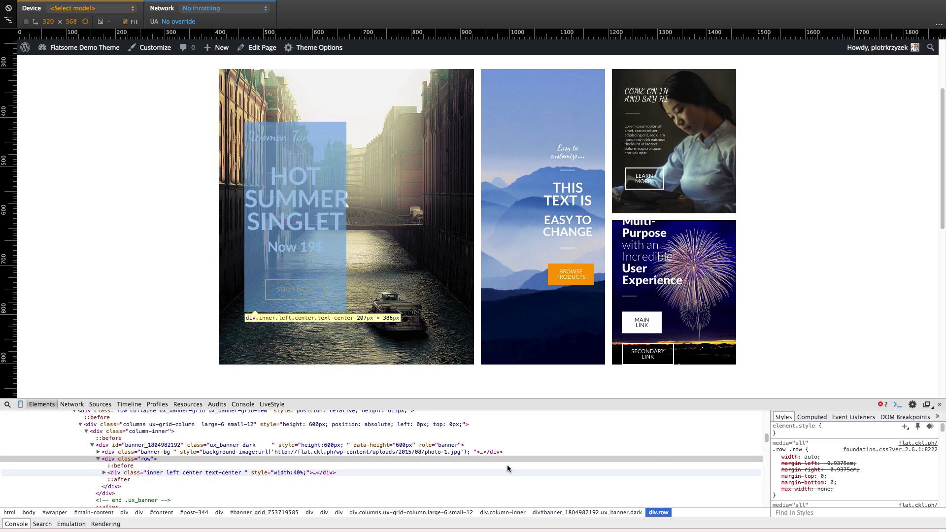
click(451, 451)
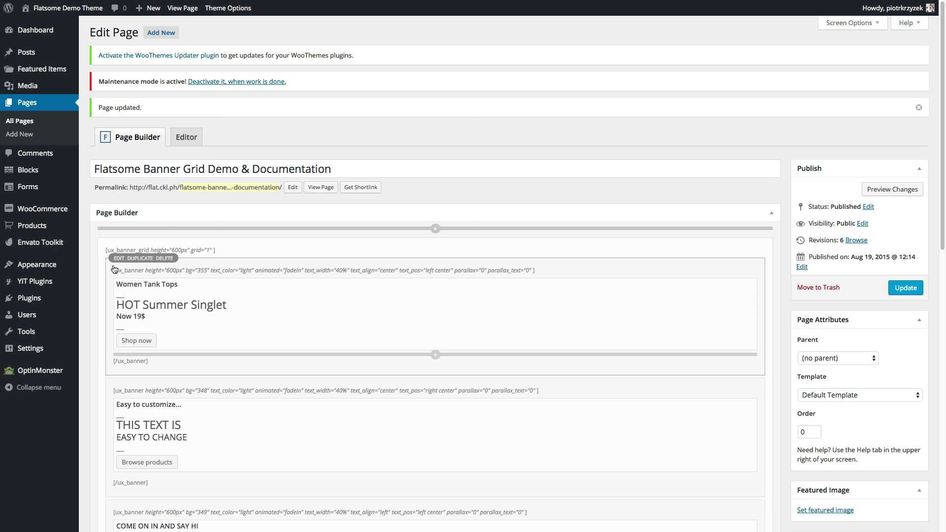
Check photo-1.jpg's 582 × 674 px dimensions in the Media Library
mouse_move(58, 87)
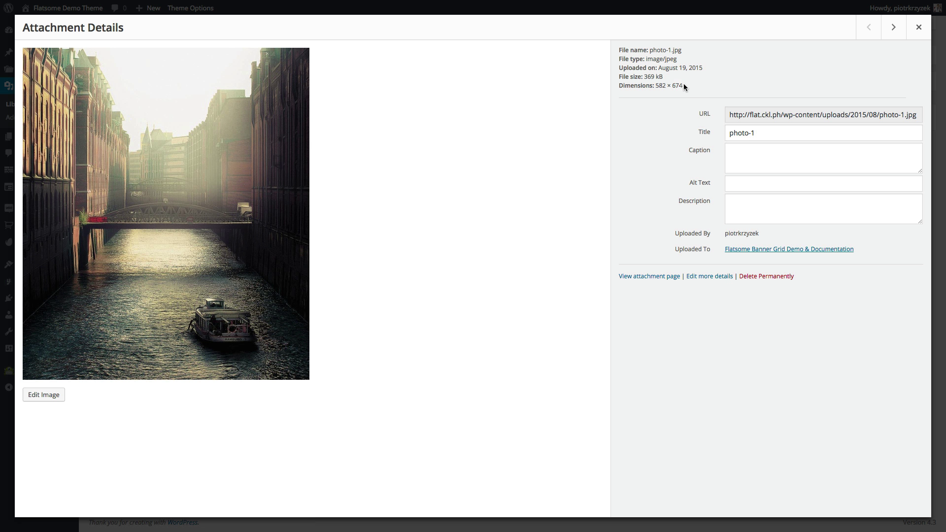
drag(684, 85, 656, 85)
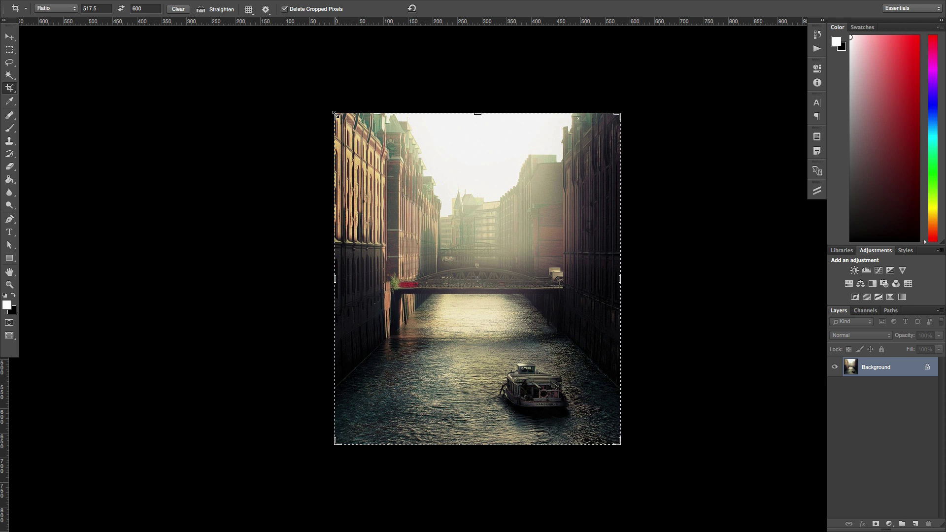
drag(337, 116, 368, 141)
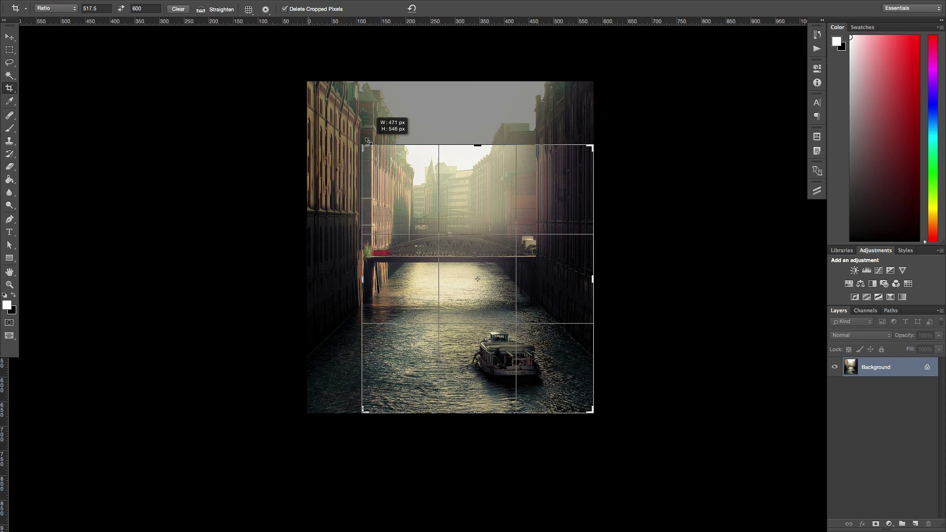
drag(368, 142, 368, 142)
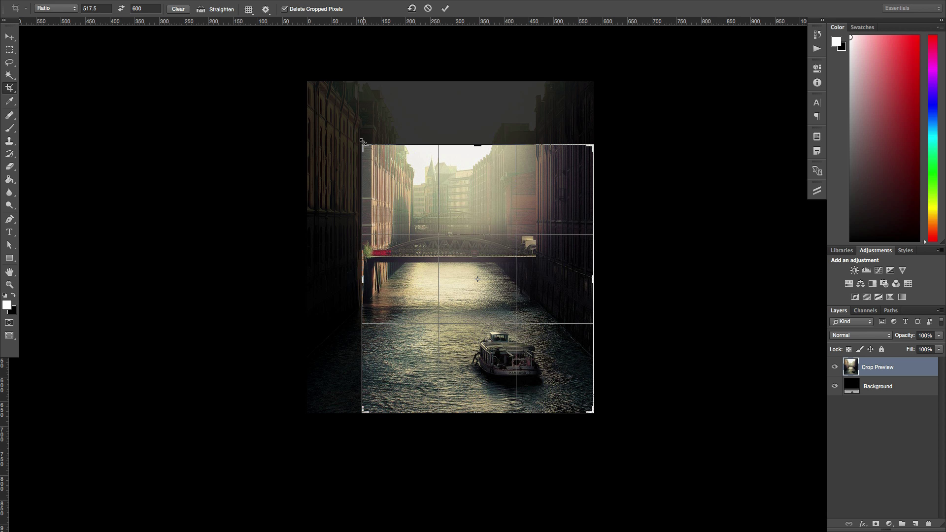
drag(369, 142, 401, 171)
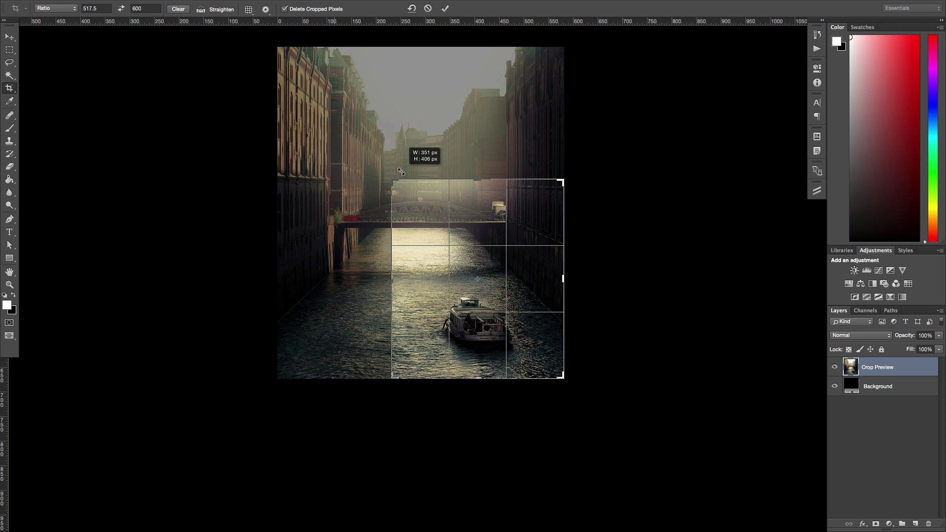
drag(401, 172, 360, 124)
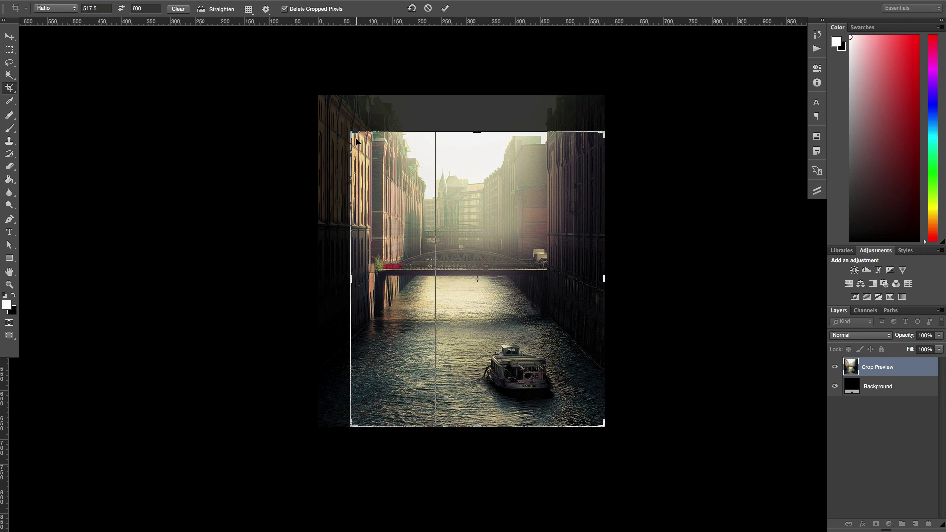
drag(351, 131, 334, 115)
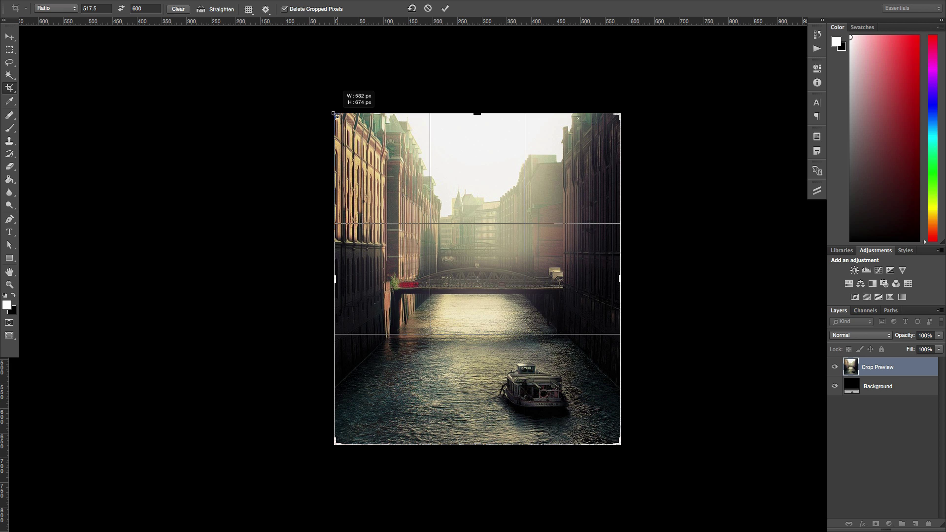
drag(334, 115, 335, 114)
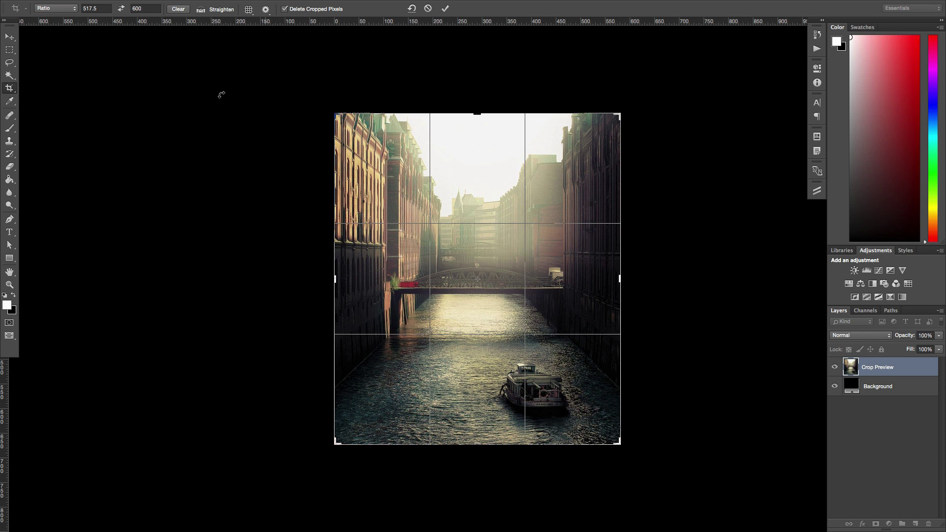
click(10, 39)
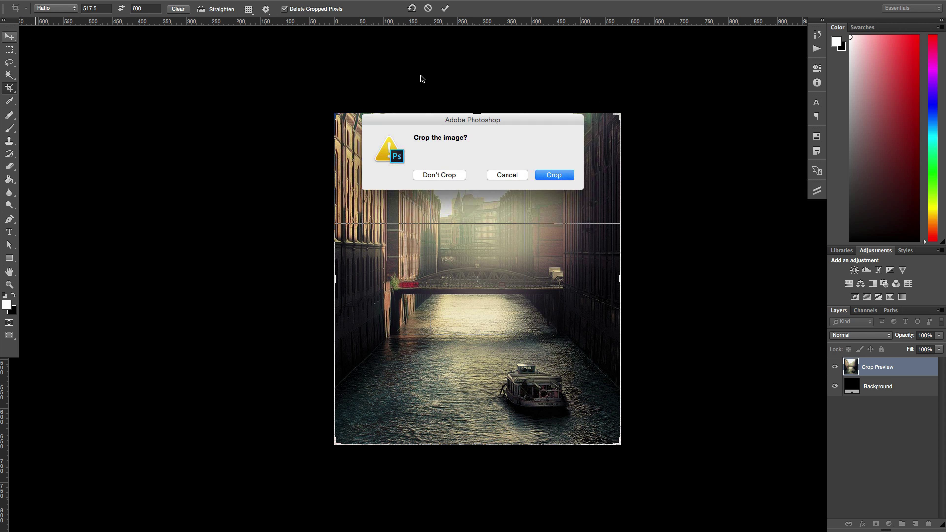
Keep the photo uncropped and set its Image Size height to 600 px, giving 518 × 600
click(436, 176)
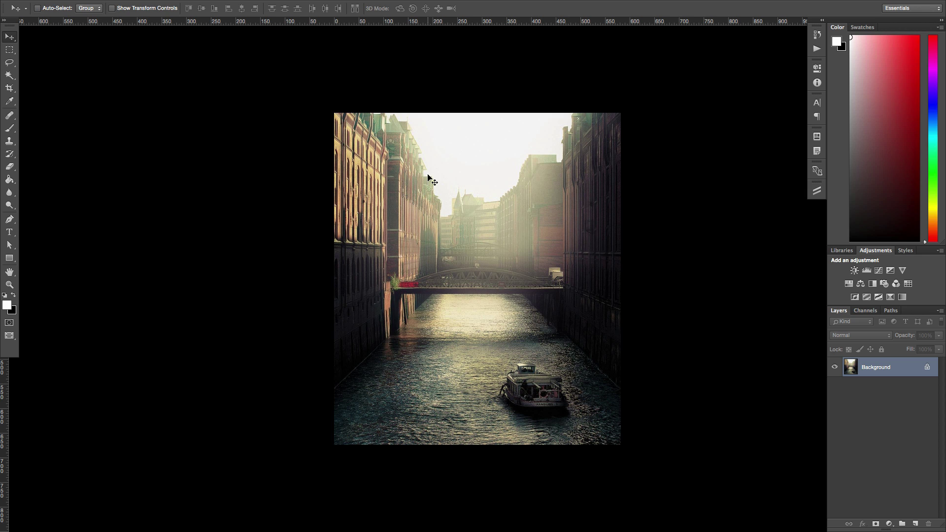
key(super)
key(super+alt+i)
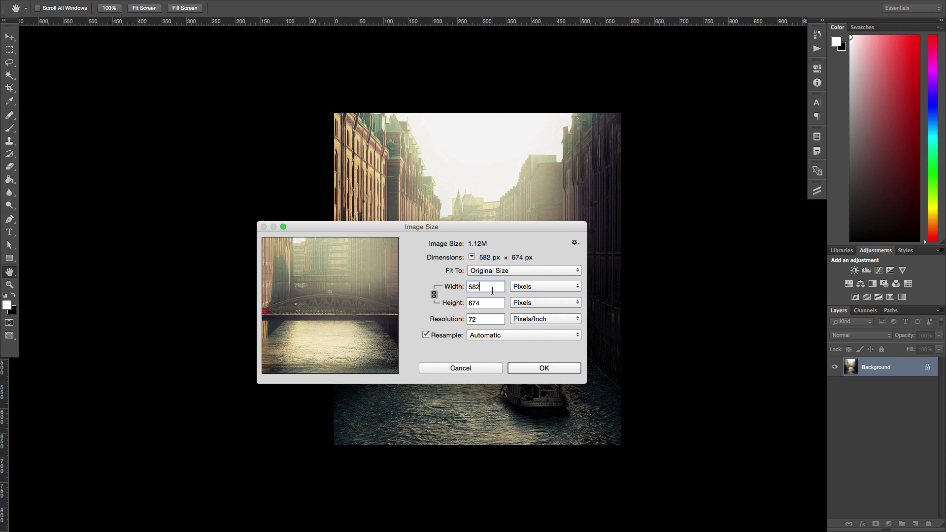
key(Tab)
text(600)
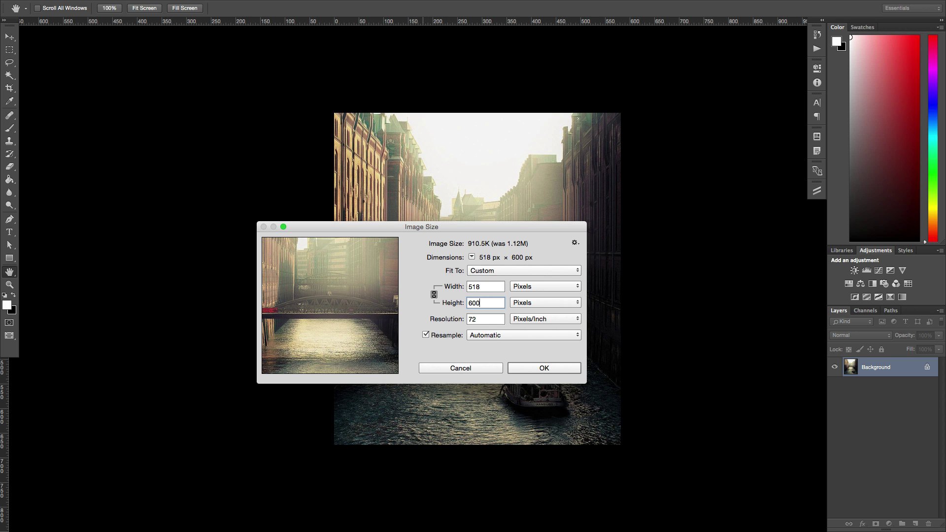
click(527, 369)
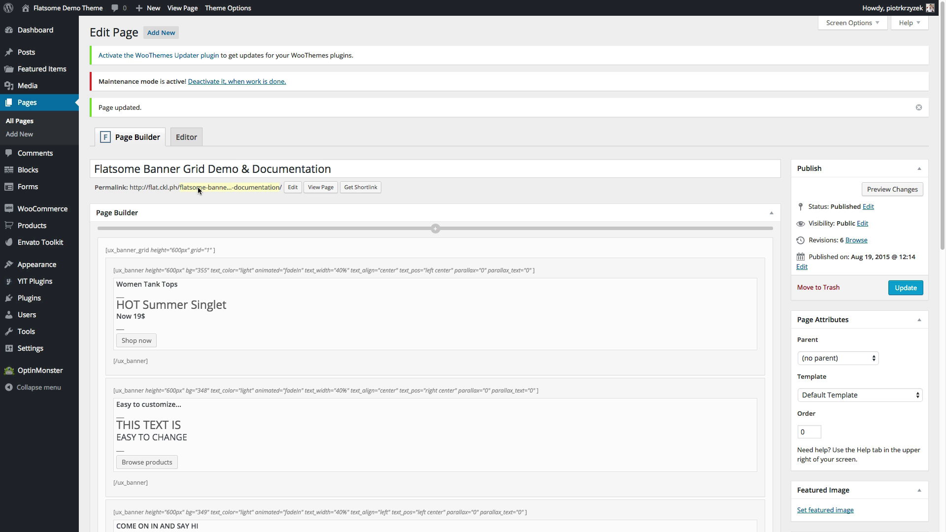
Replace the first banner's background with the resized 518 × 600 photo-11.jpg and update the page
click(120, 258)
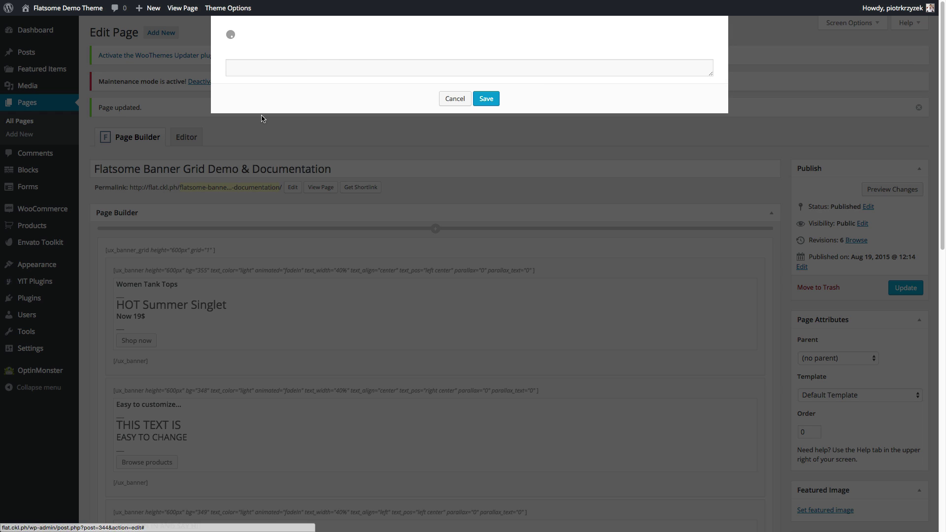
click(399, 163)
click(63, 122)
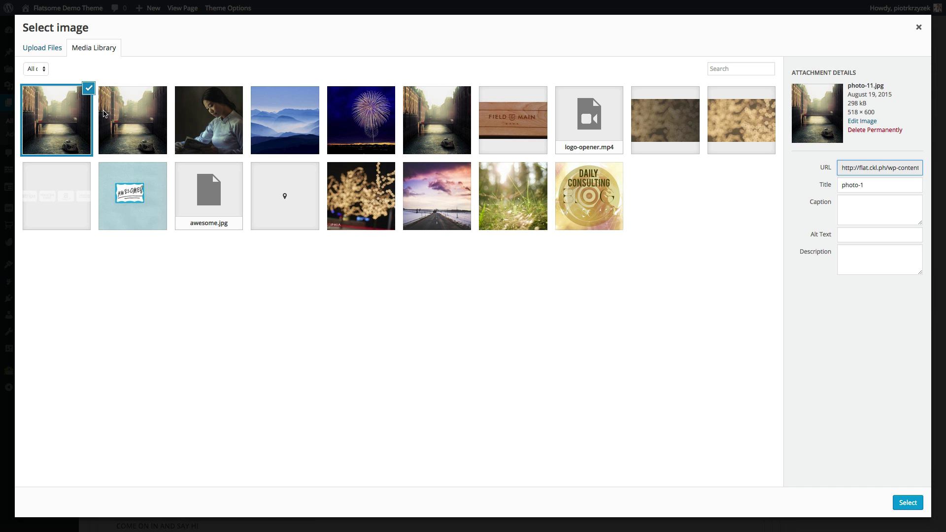
triple_click(848, 116)
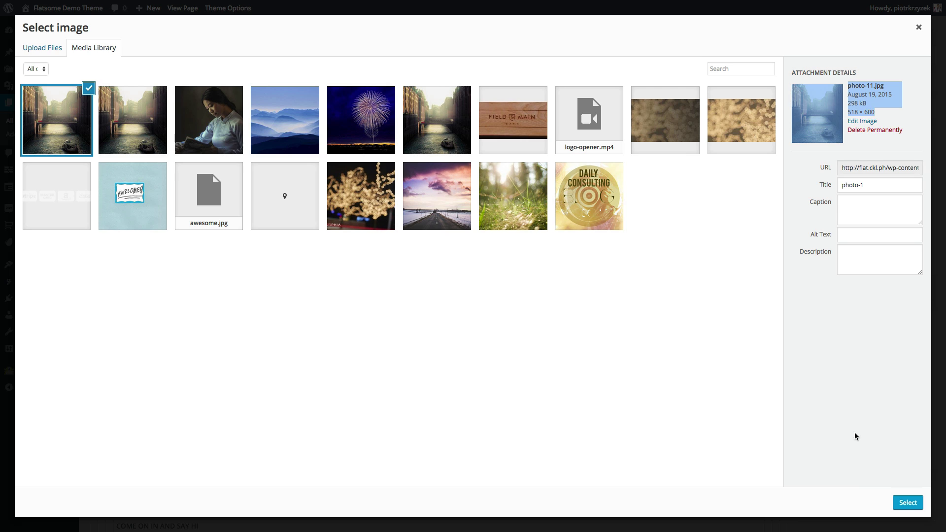
click(907, 502)
click(488, 218)
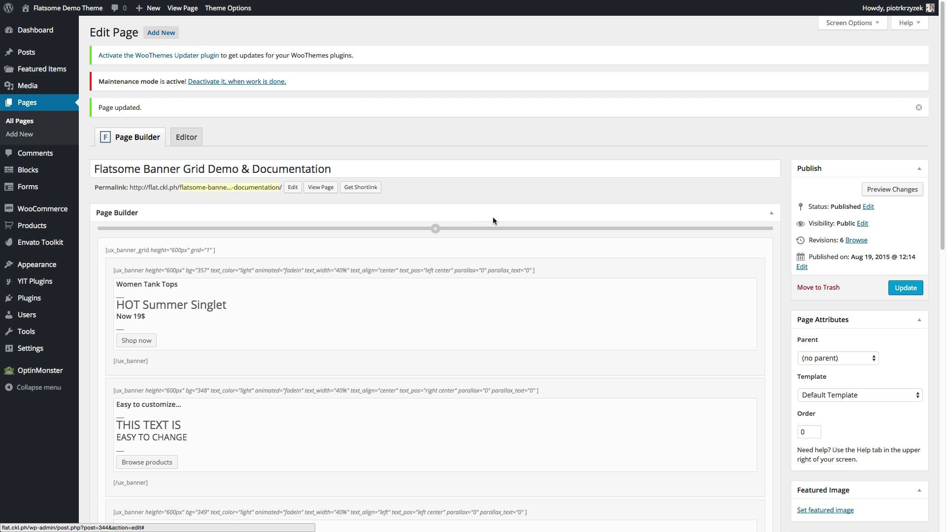
click(905, 287)
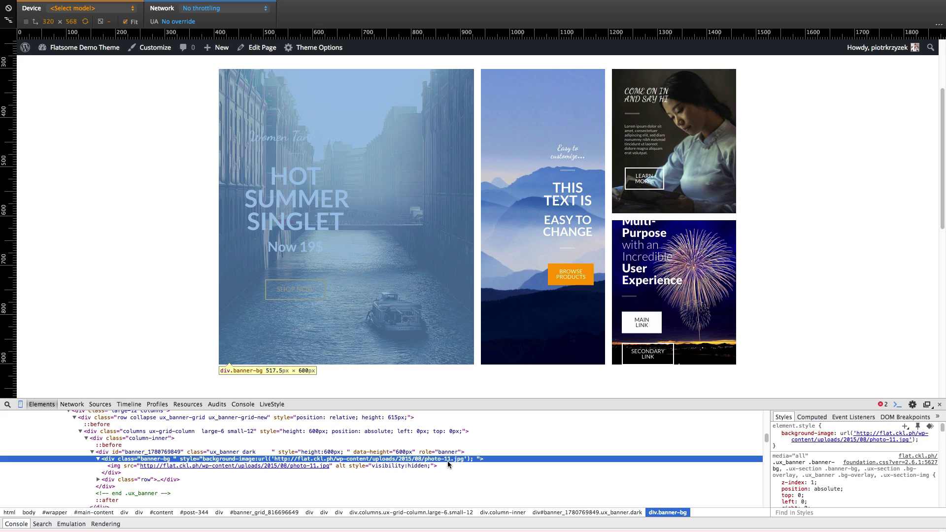
Inspect the middle banner (251.25 × 600 px) and the top-right banner (292.5 px tall) in DevTools
click(172, 156)
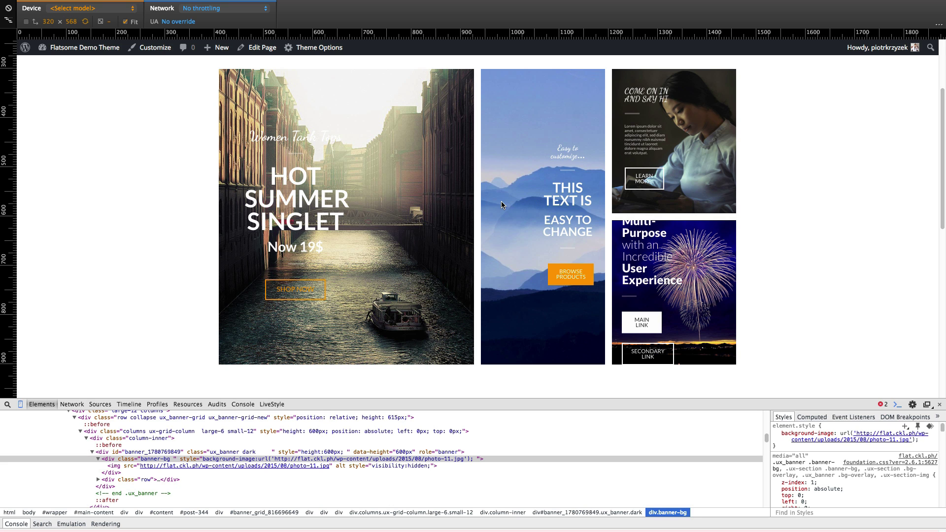
right_click(526, 183)
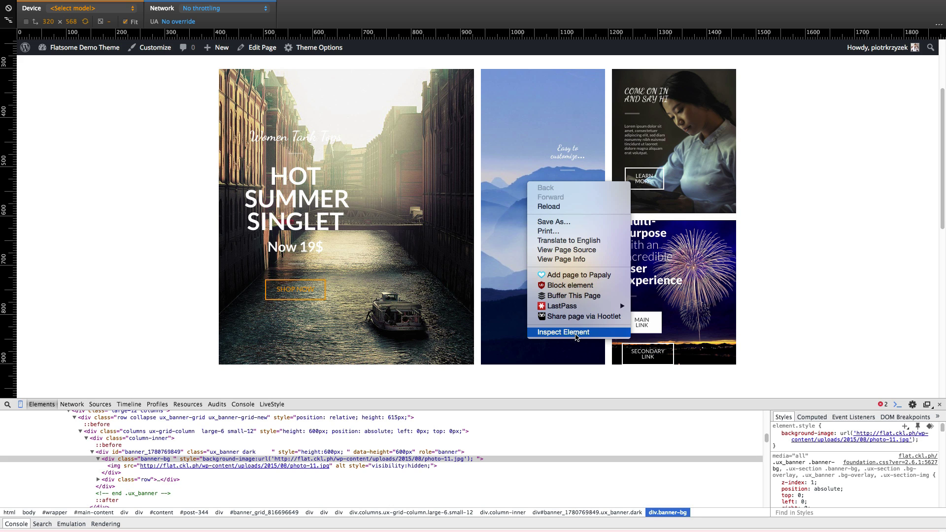
click(575, 332)
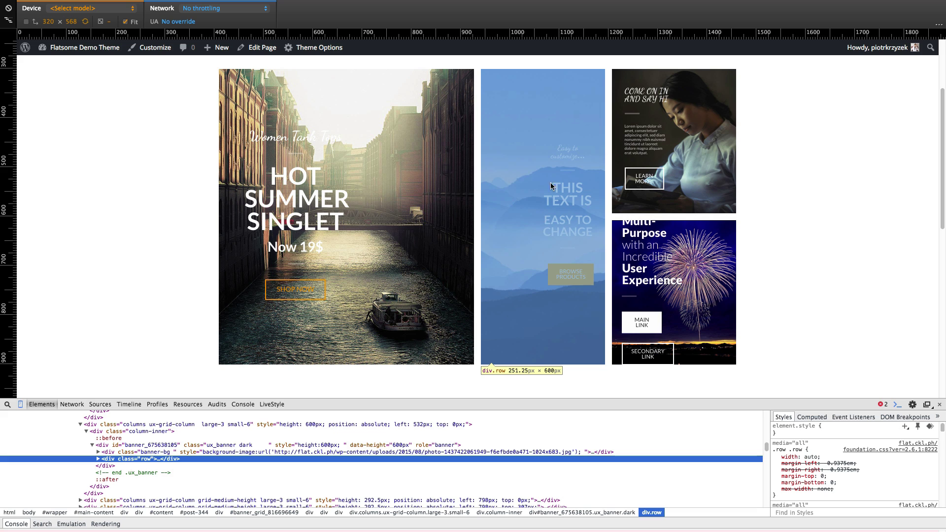
right_click(510, 166)
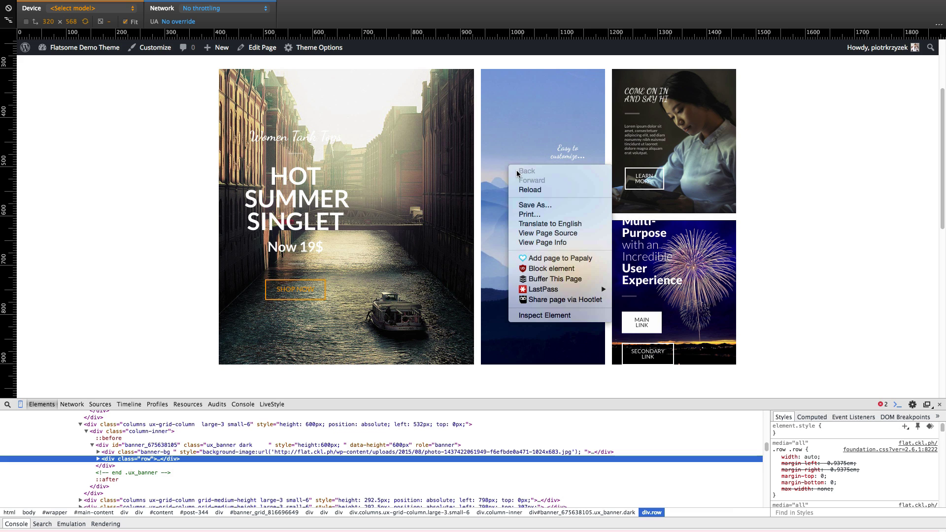
click(551, 316)
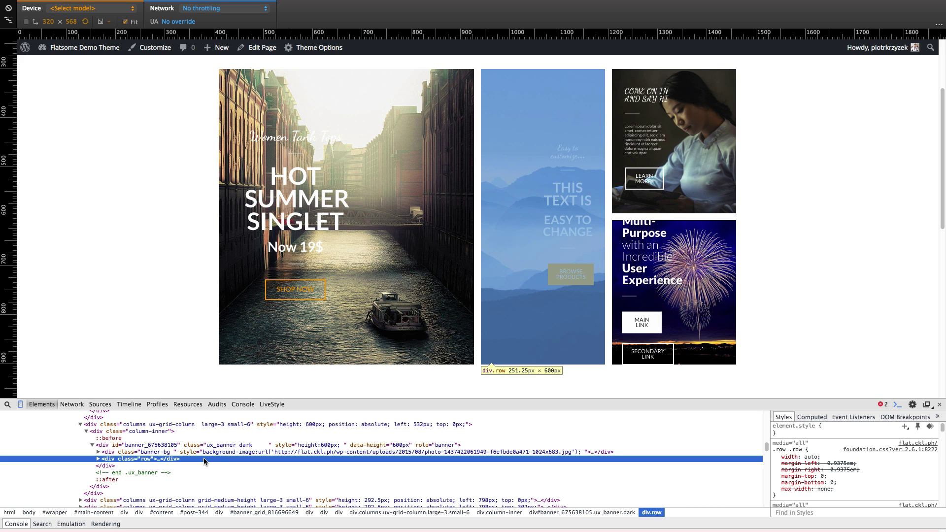
right_click(697, 127)
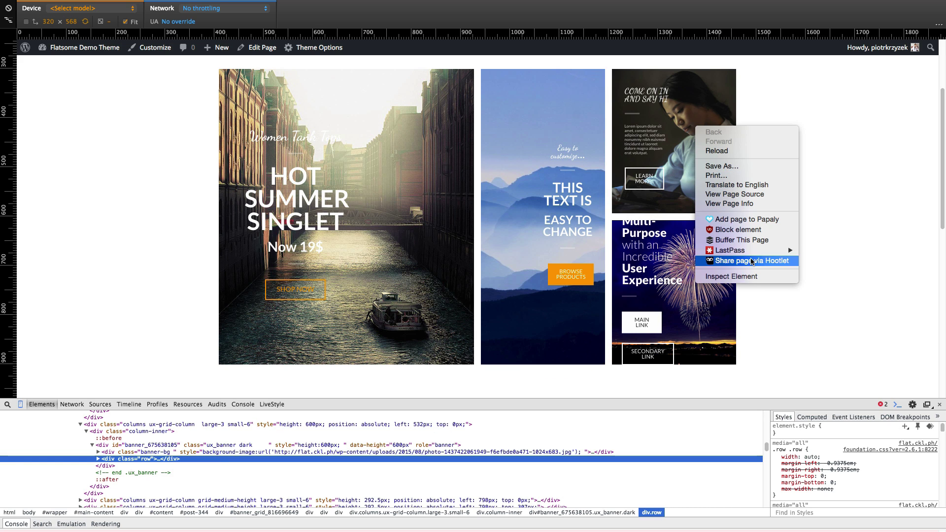
click(732, 277)
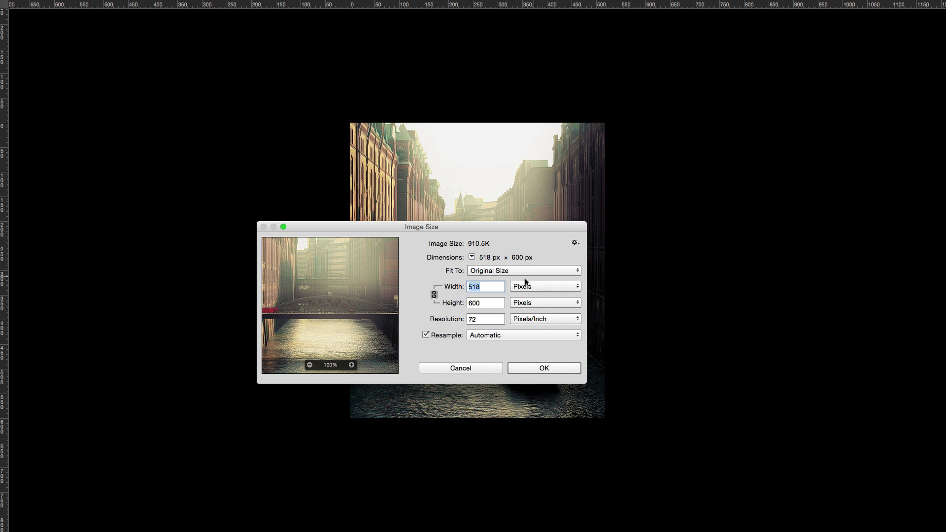
Change the canal photo's height from 600 to 500 px, making it 432 × 500 px
click(499, 287)
double_click(489, 304)
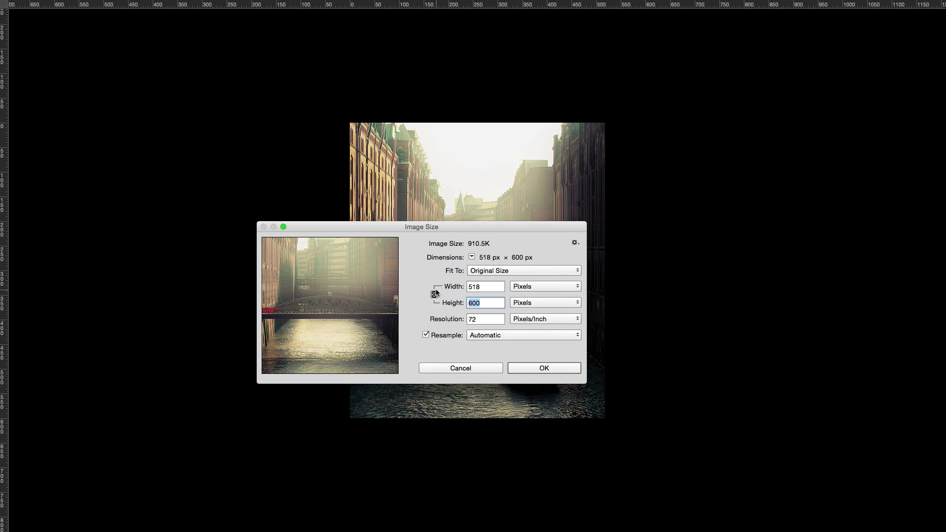
text(500)
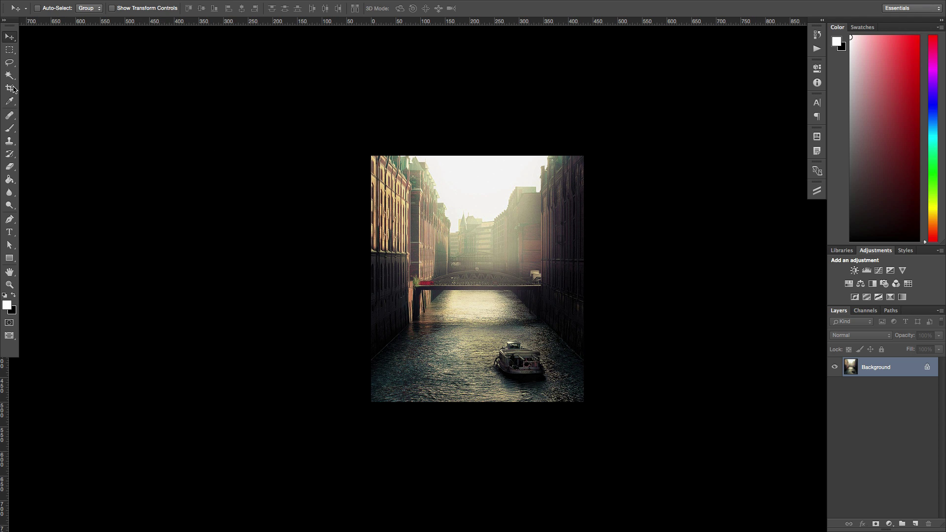
Set a 517.5 : 600 crop box over the canal photo, stretched to cover the whole image
click(9, 88)
drag(374, 159, 390, 176)
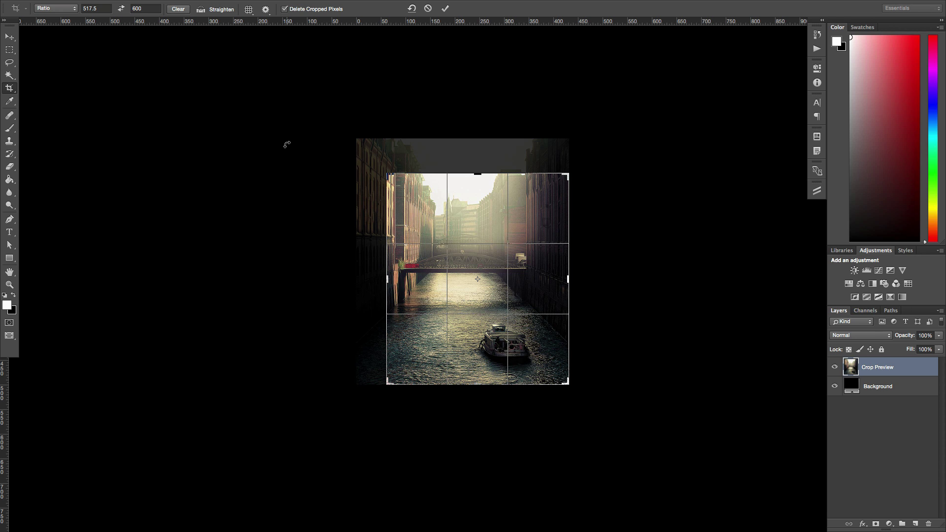
click(386, 173)
drag(386, 173, 366, 157)
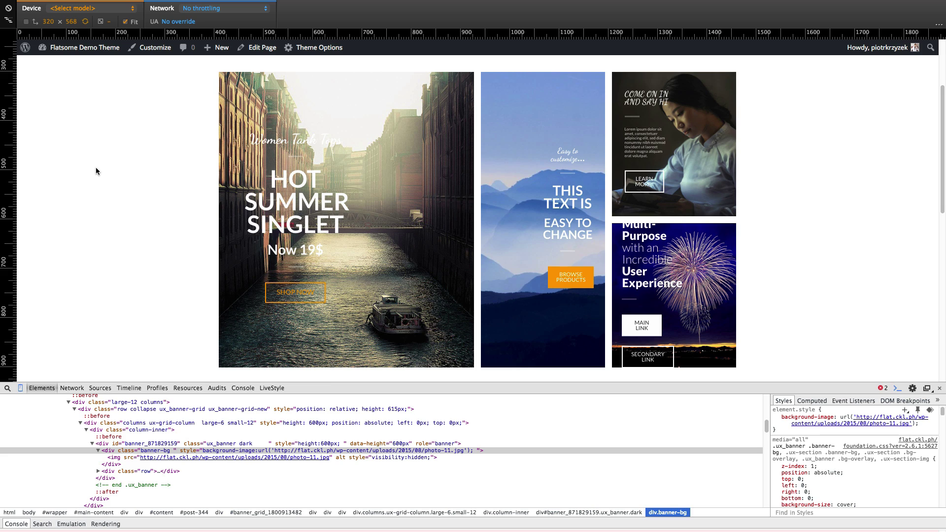
Check the calculator inputs (padding 15, height 600, width 1080) that give 517.5 × 600 Grid 1 banners
key(ctrl+Tab)
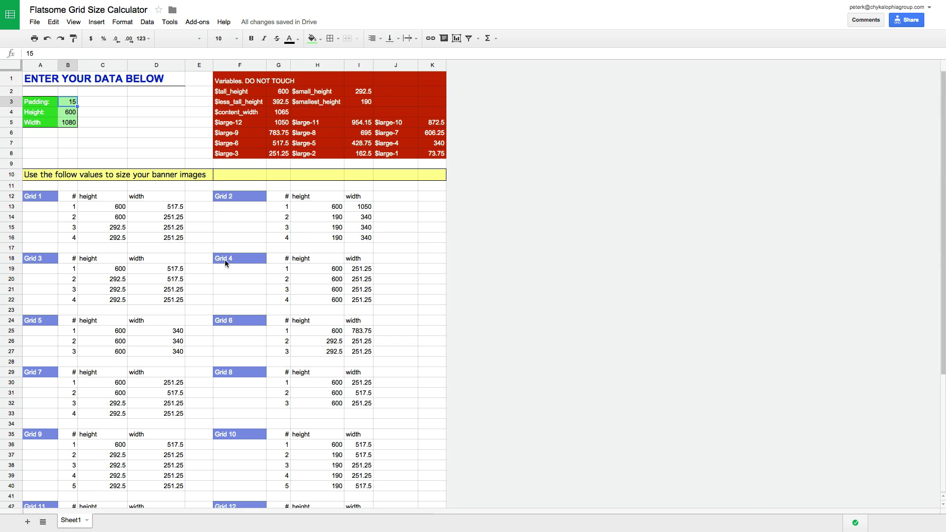
click(94, 125)
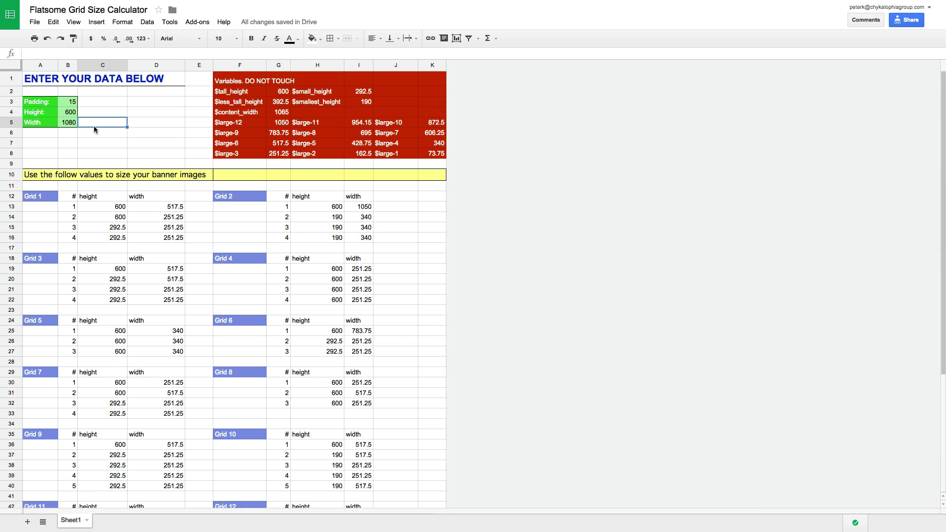
click(73, 104)
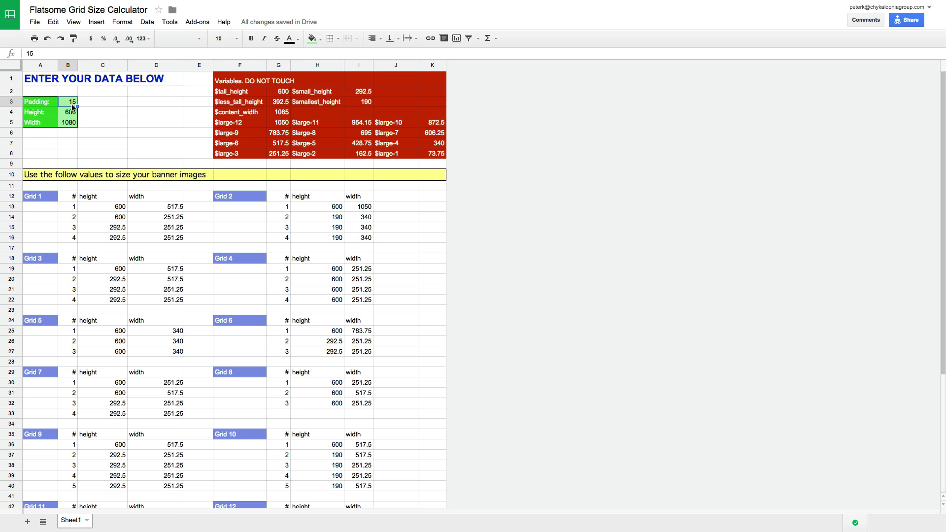
click(72, 113)
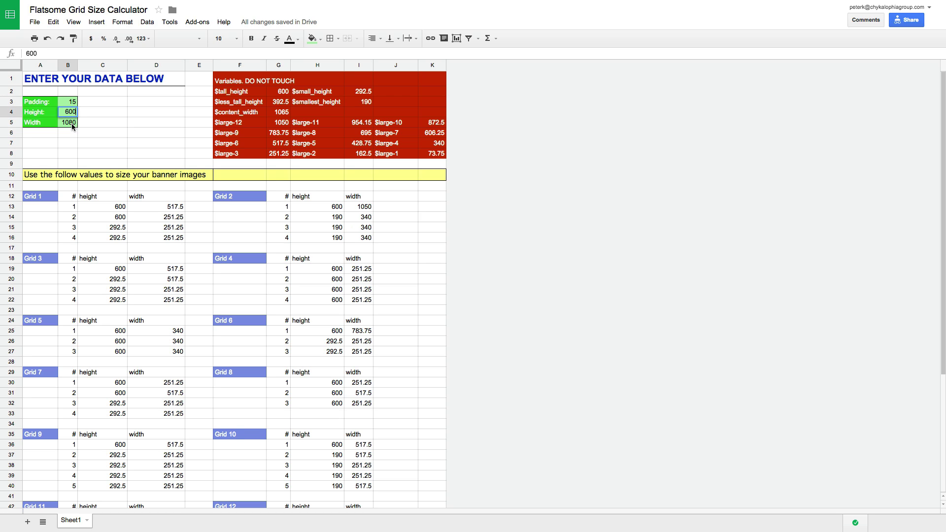
click(72, 124)
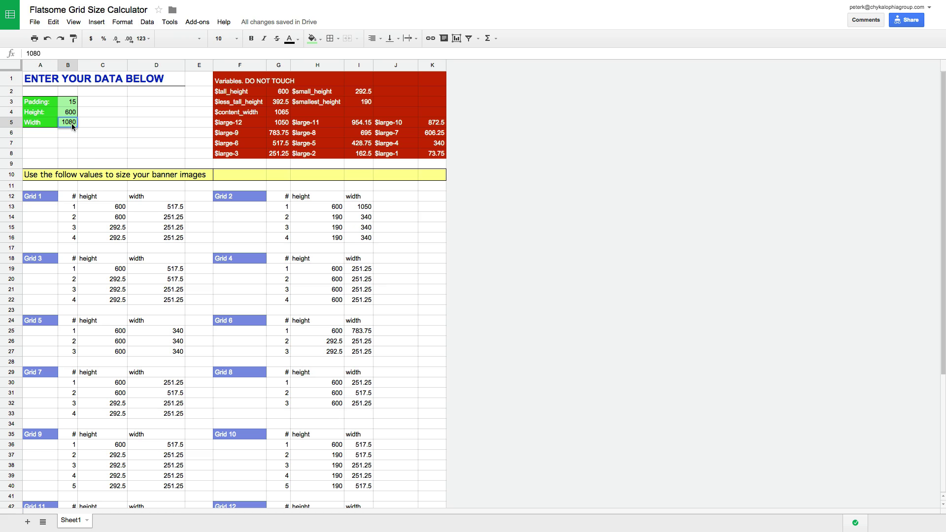
click(61, 143)
click(72, 122)
click(60, 110)
click(68, 104)
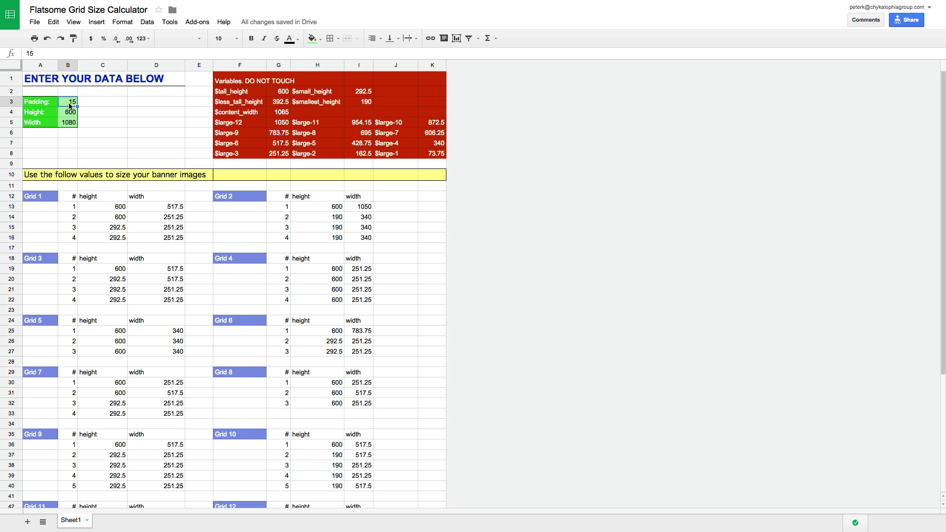
click(65, 115)
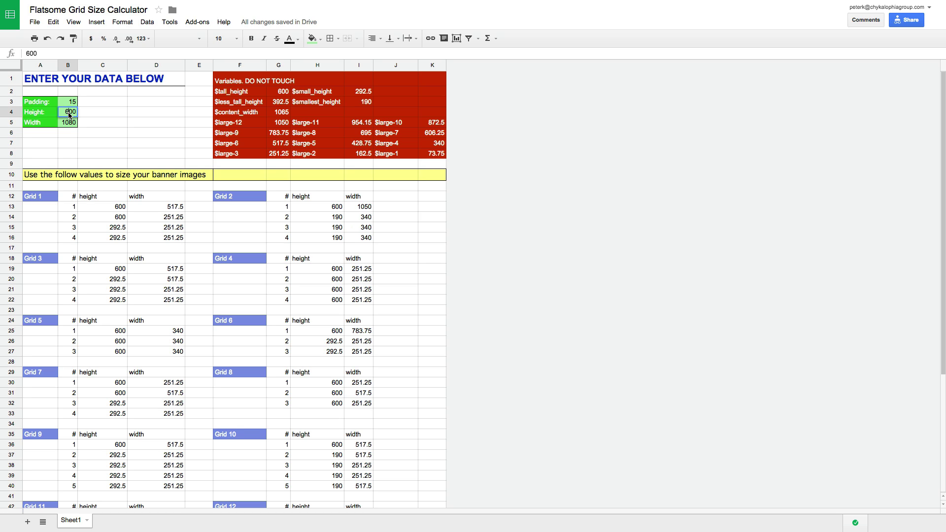
text(300)
key(Return)
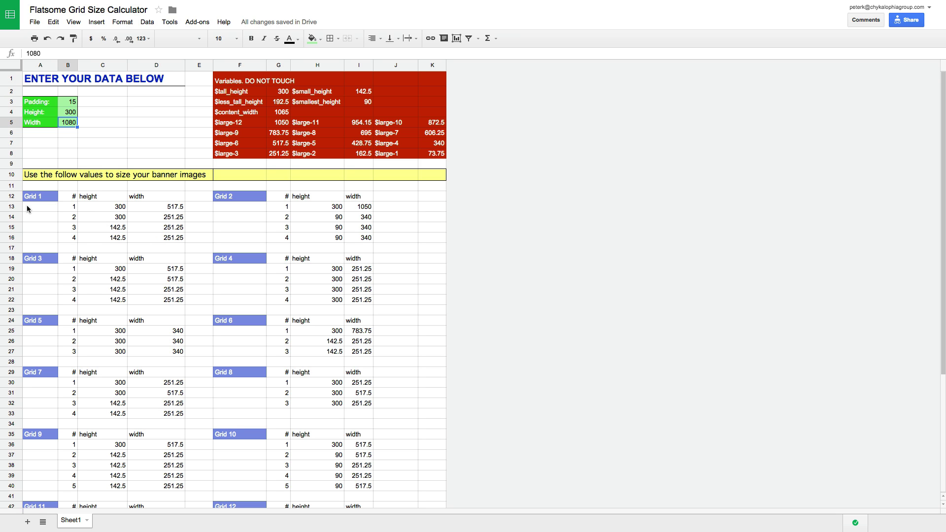
scroll(194, 345, down, 3)
scroll(194, 344, up, 3)
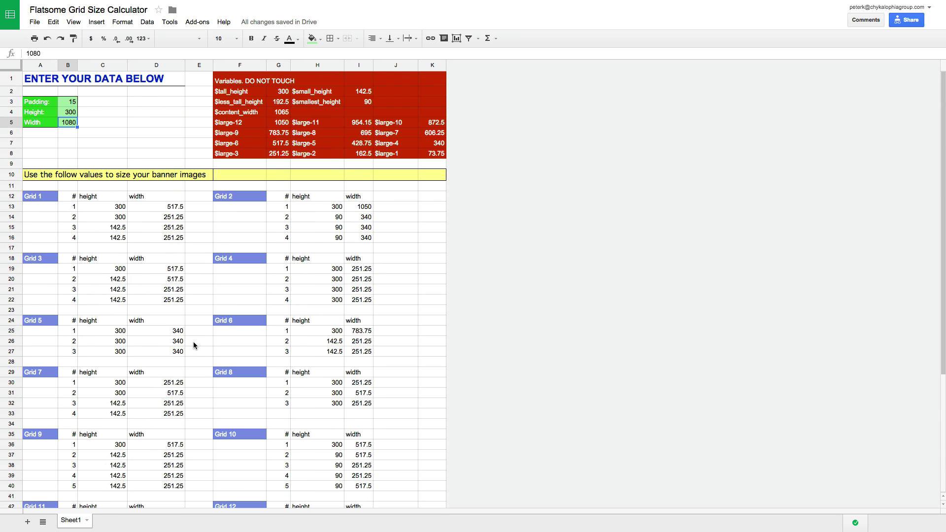
click(68, 115)
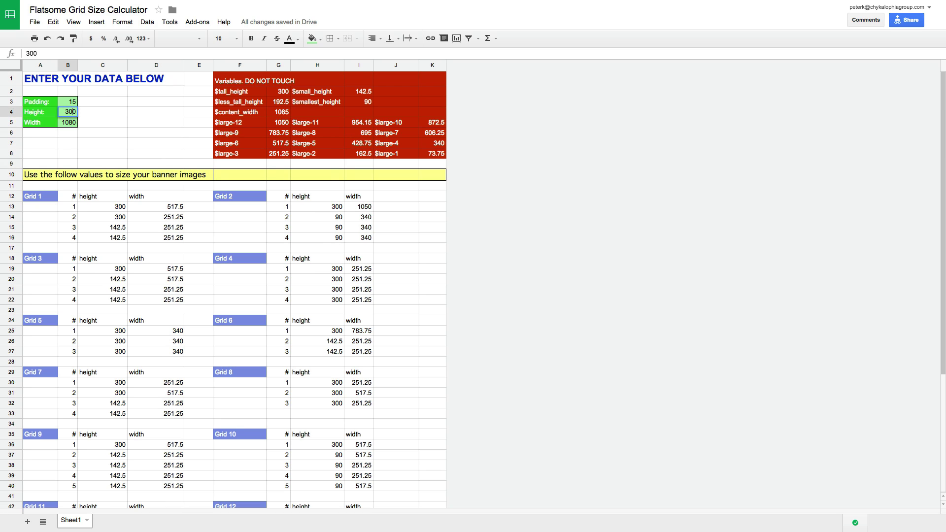
text(150)
key(Return)
key(Up)
key(Up)
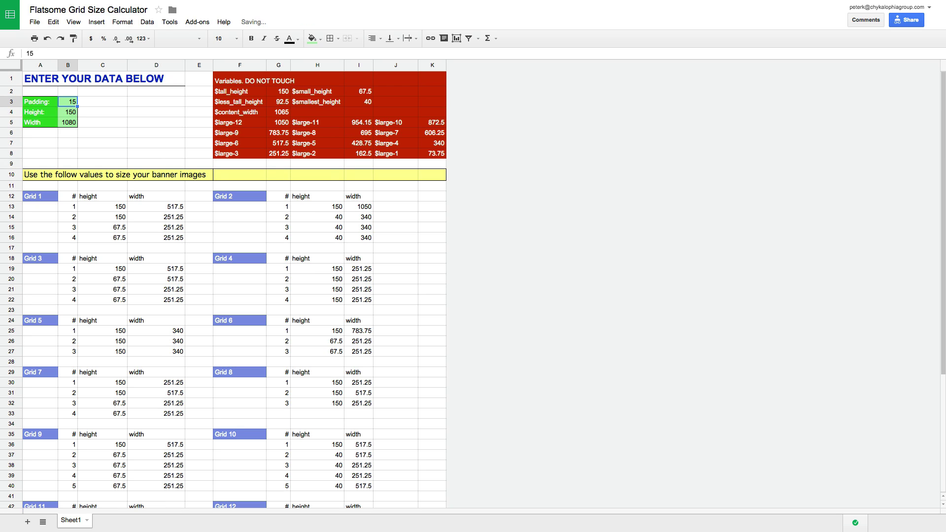
key(BackSpace)
key(Return)
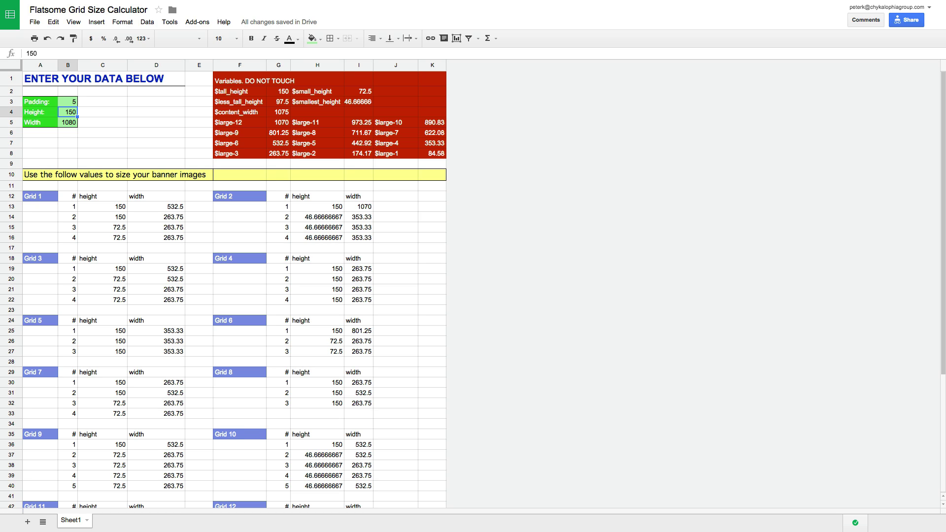
click(67, 103)
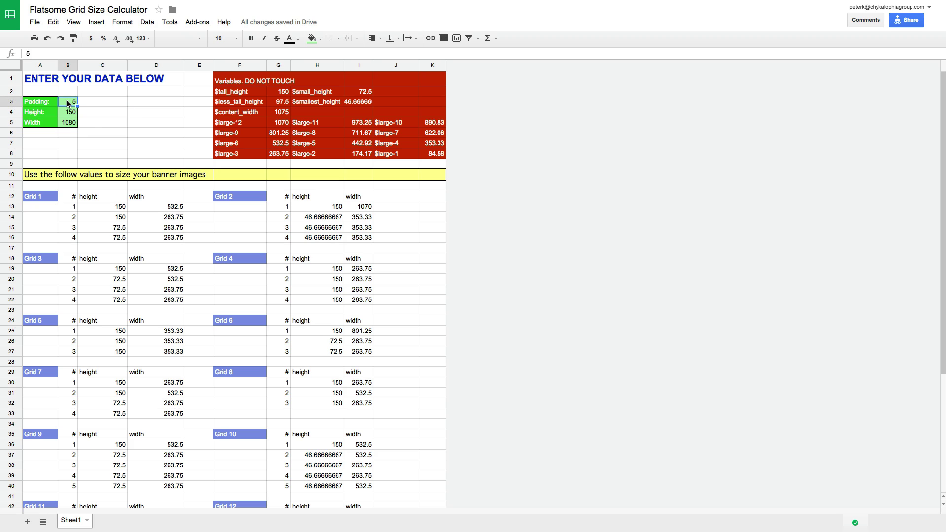
text(15)
key(Return)
text(600)
key(Return)
key(Up)
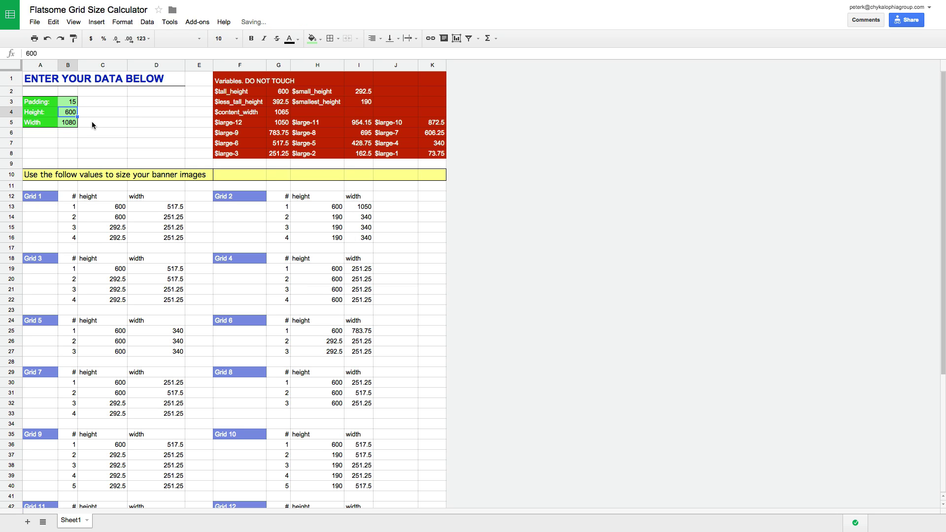